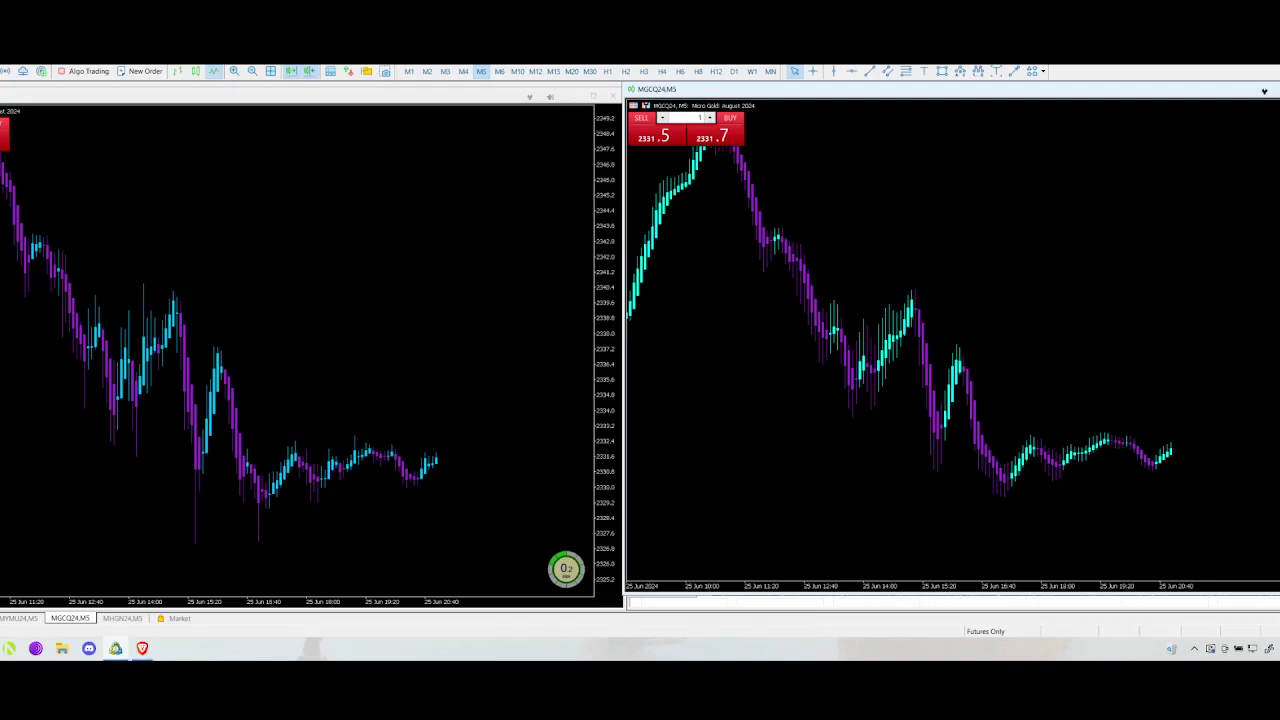
Step: Review the input settings of the Heiken Ashi Smoothed indicator applied to the MGCQ24,M5 chart, and close them
right_click(760, 330)
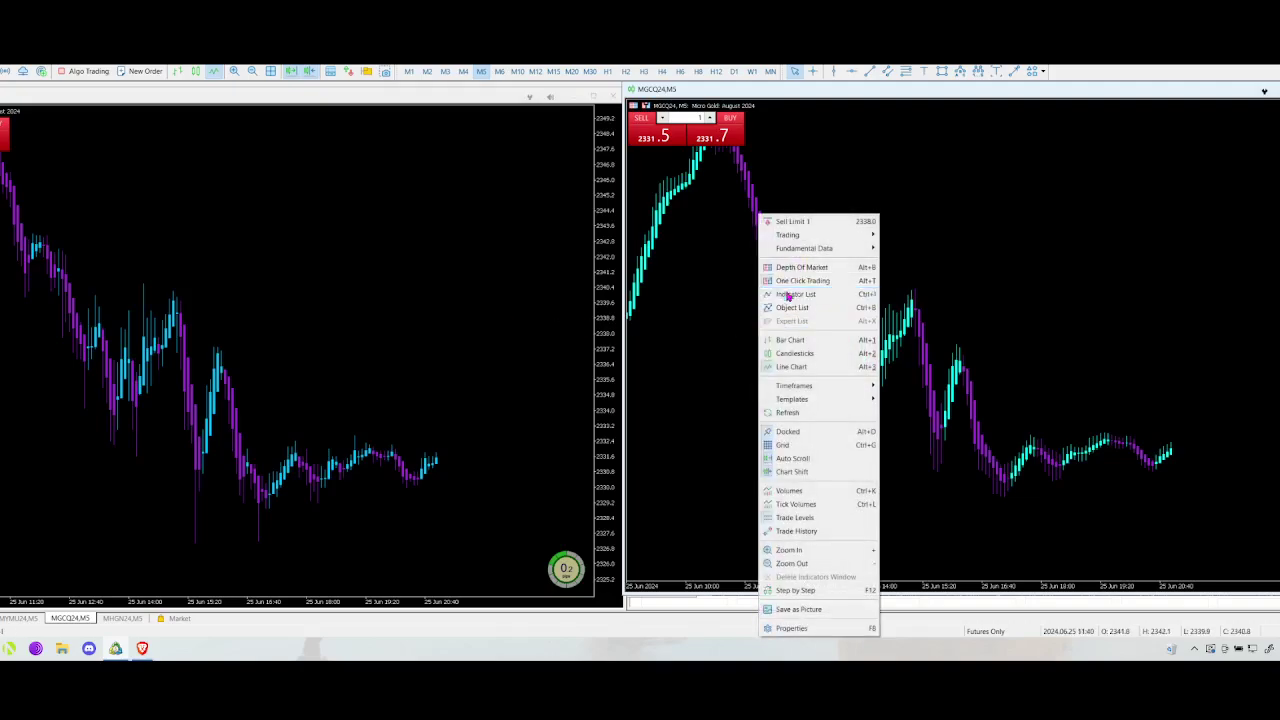
key("Escape")
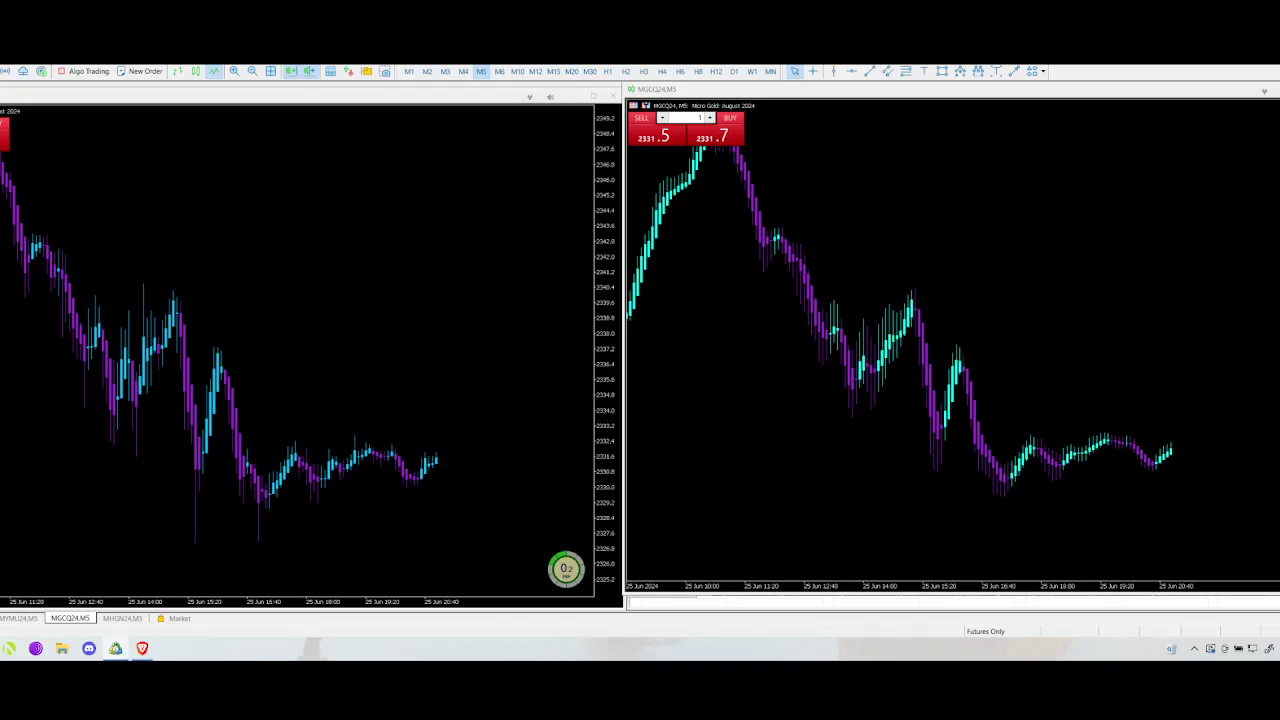
key("ctrl+i")
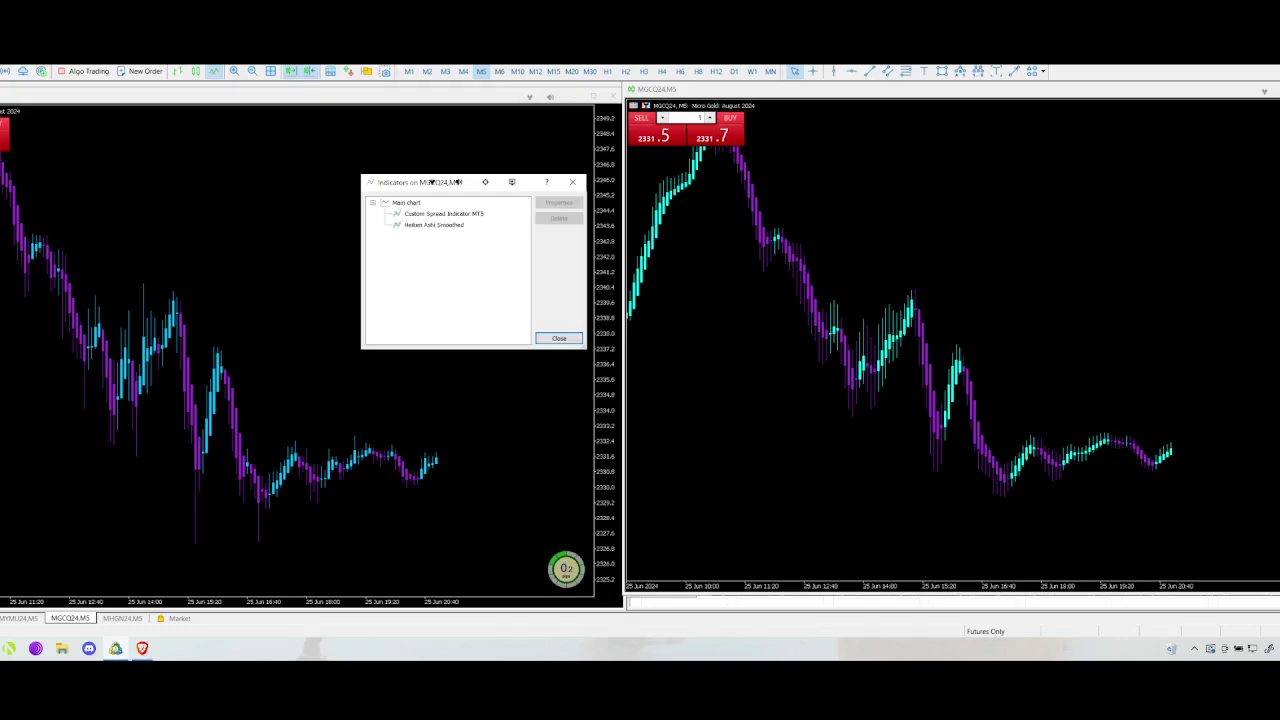
double_click(426, 225)
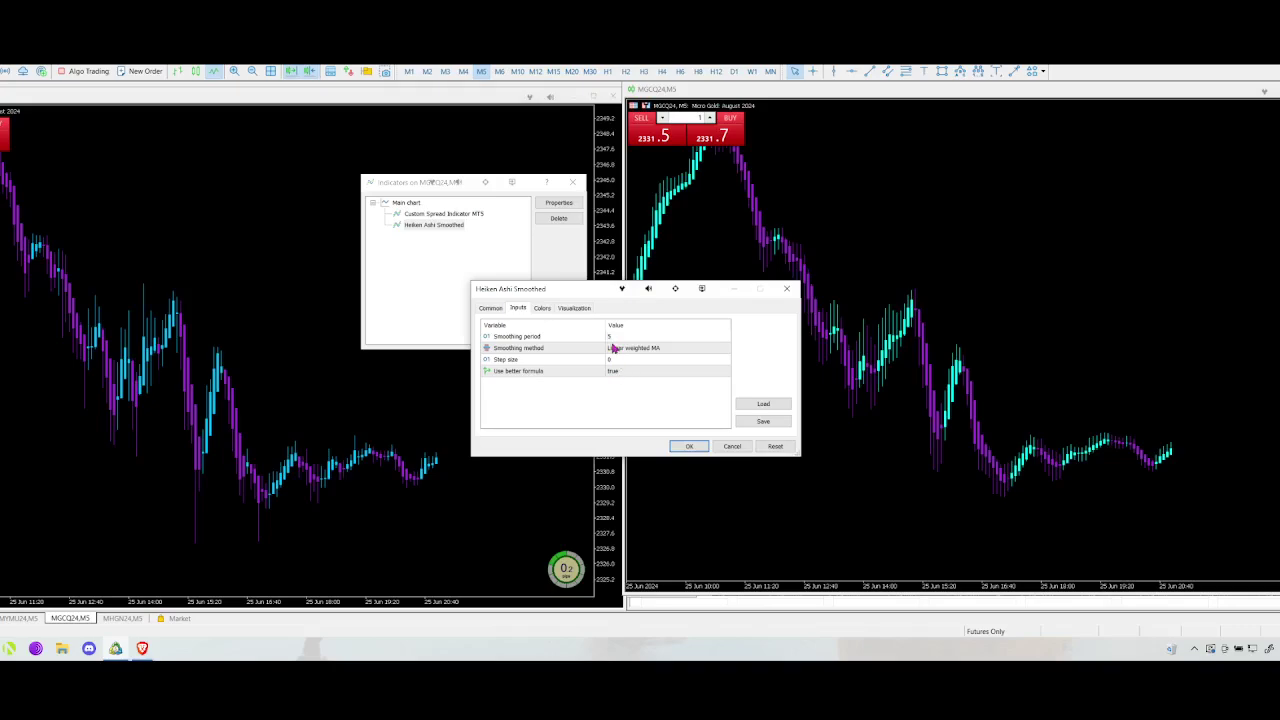
left_click(689, 446)
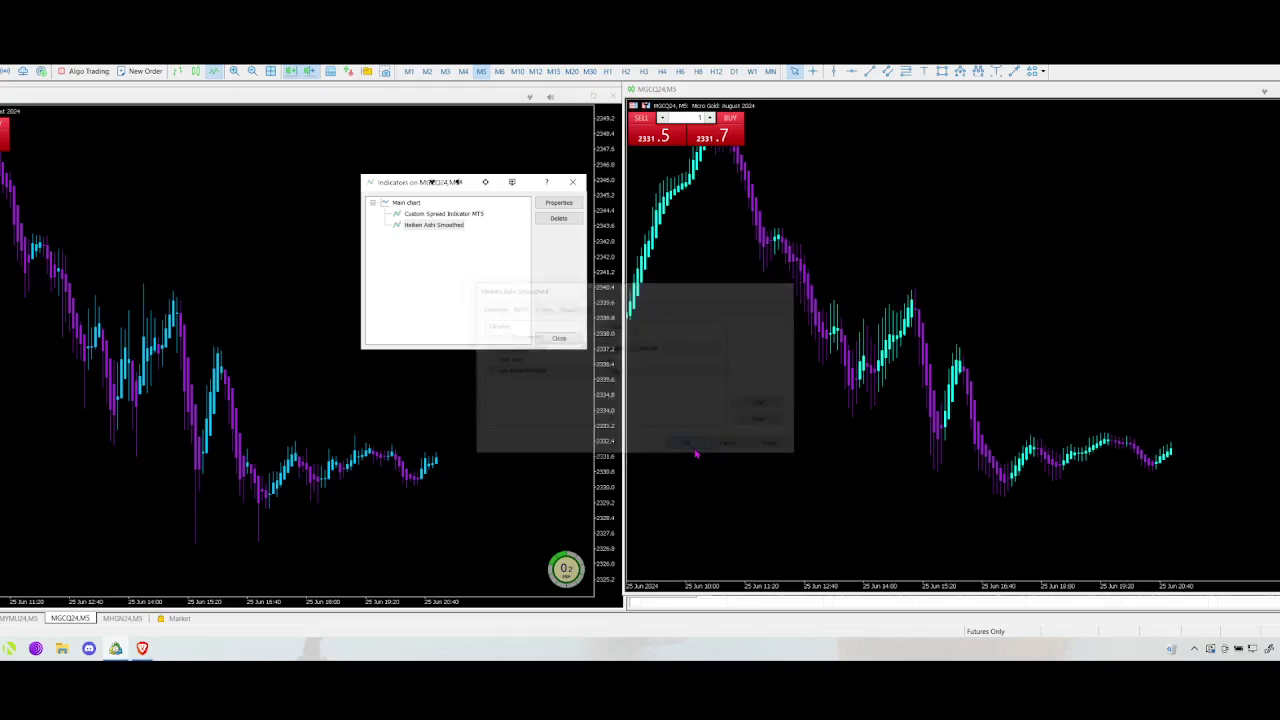
left_click(566, 340)
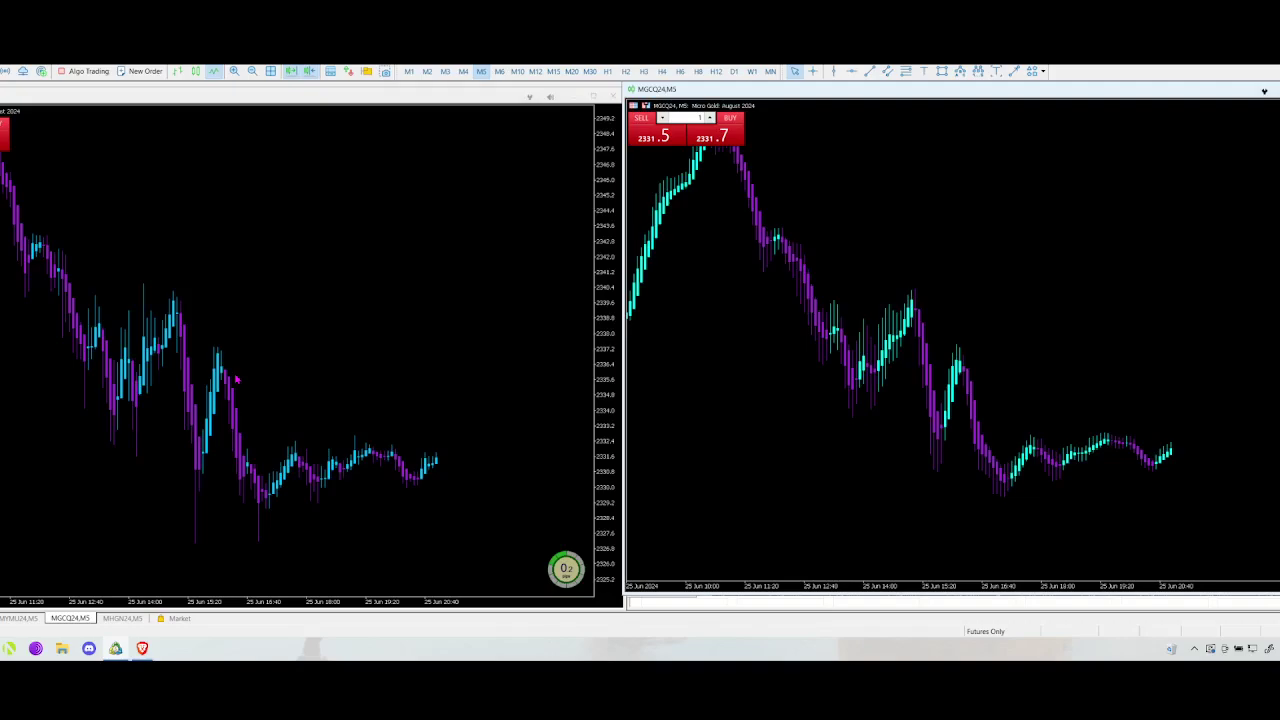
Step: Frame the swing around 14:00 on 25 June with a rectangle on both the smoothed and the unsmoothed Heiken Ashi charts
left_click(942, 72)
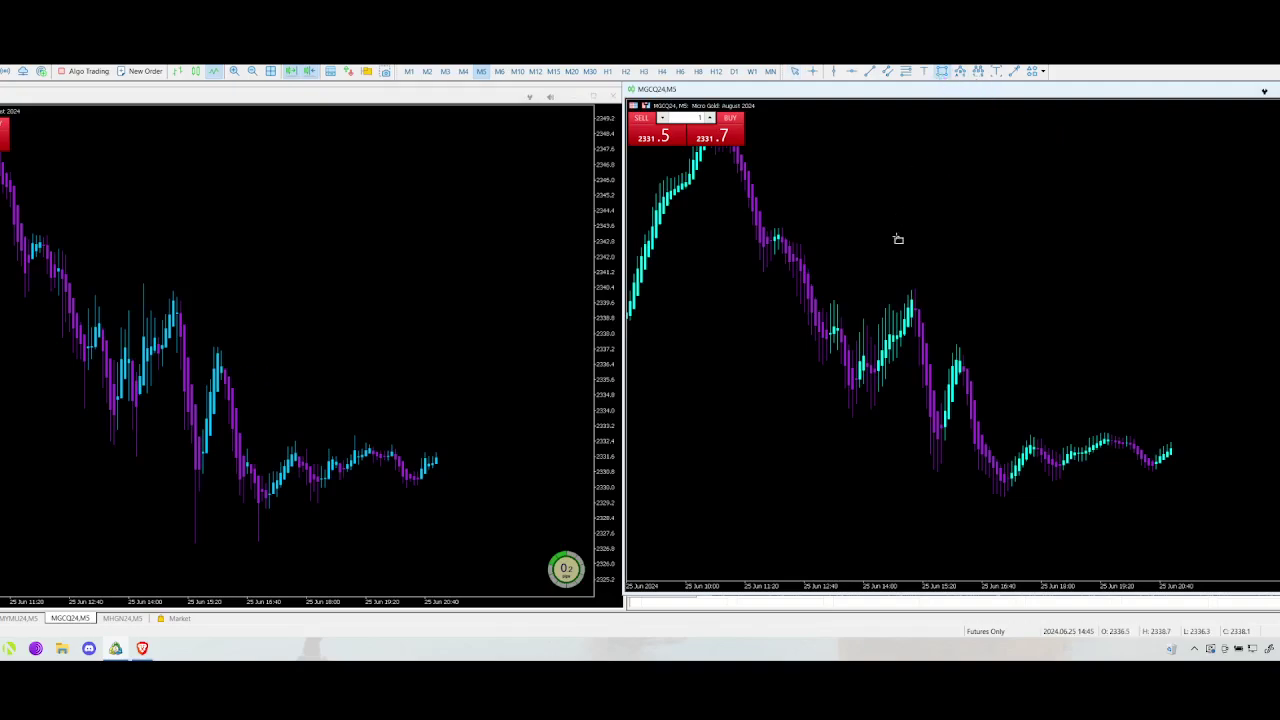
left_click_drag(838, 270, 922, 404)
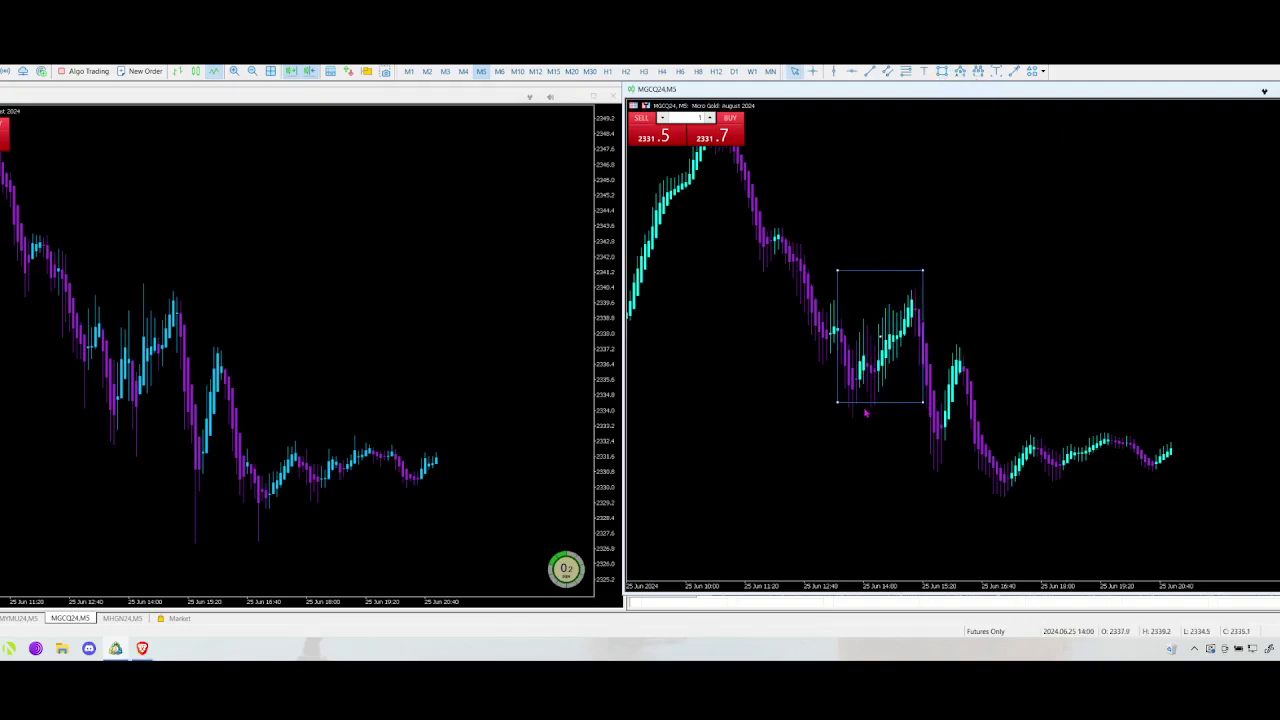
left_click_drag(838, 405, 845, 417)
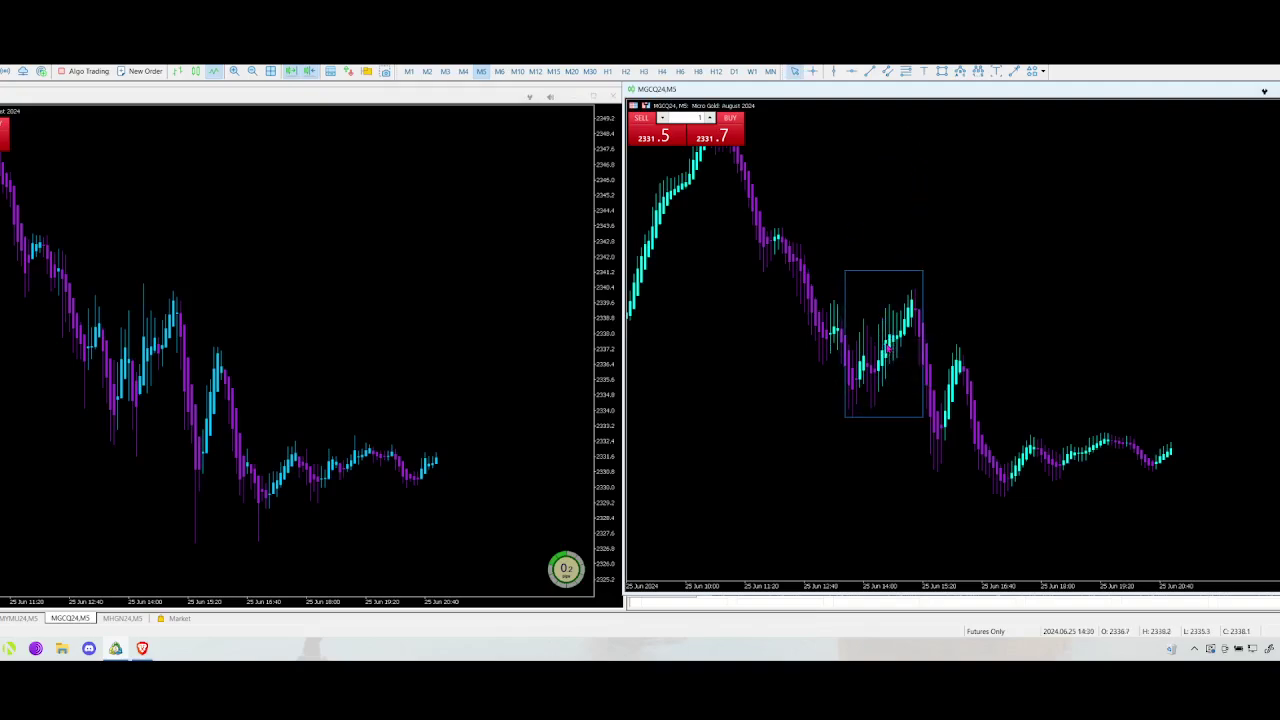
left_click(596, 145)
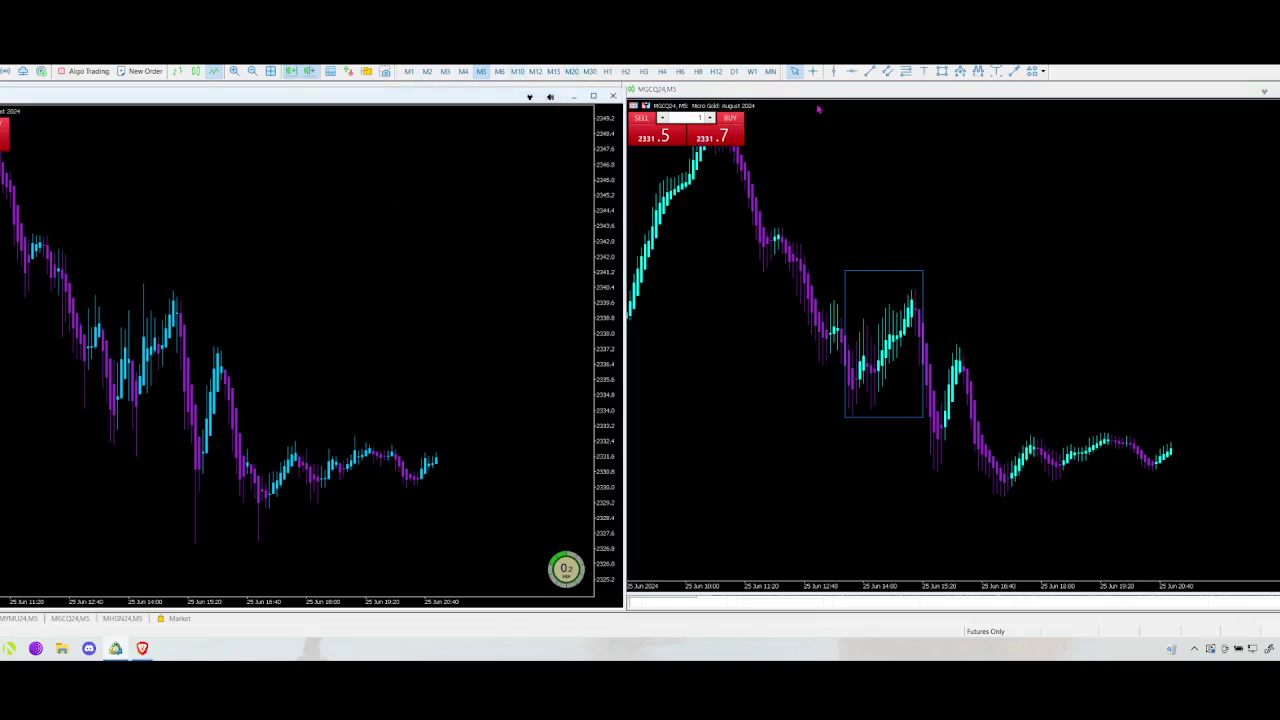
left_click(941, 71)
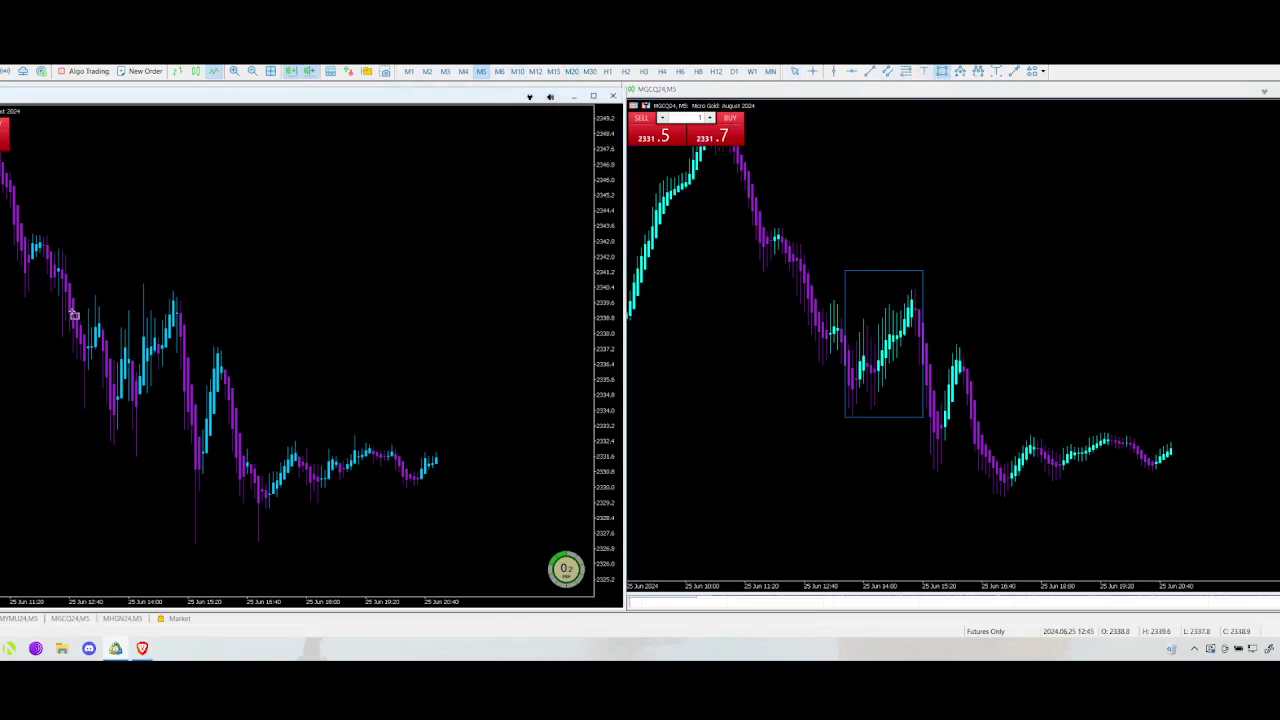
left_click_drag(98, 283, 181, 465)
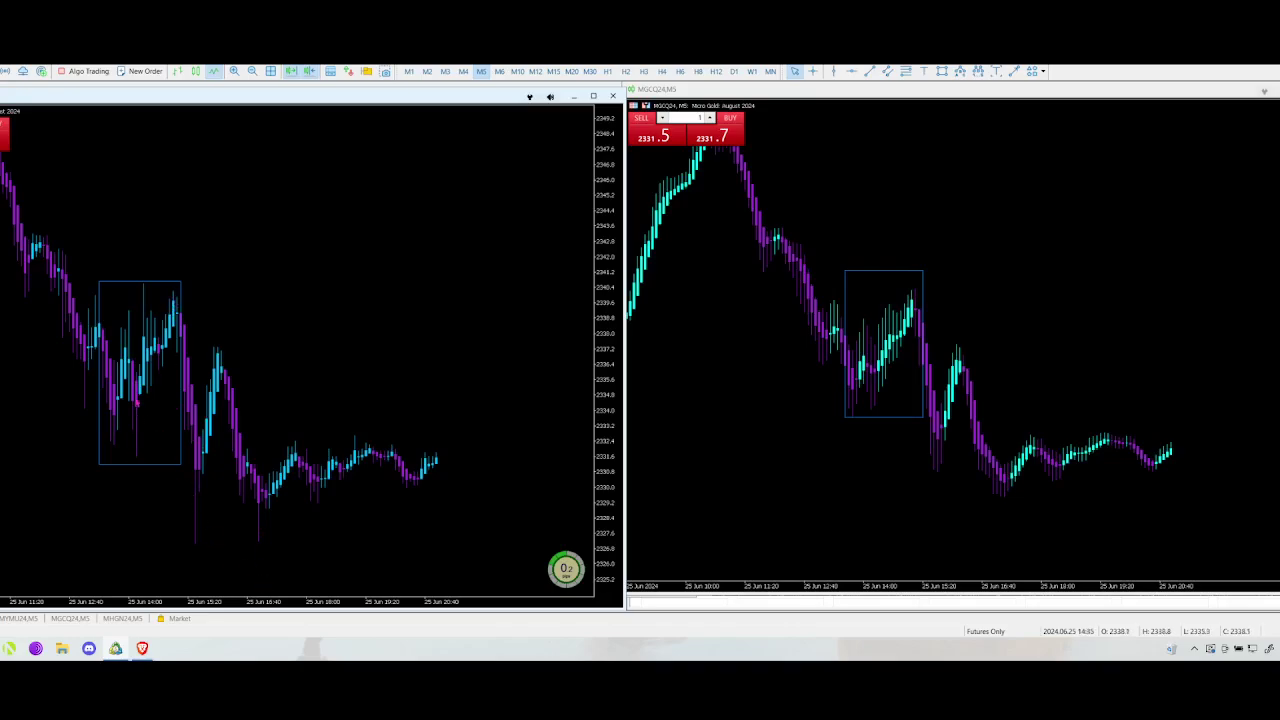
mouse_move(144, 410)
Step: Display candlesticks on the smoothed chart to compare the framed swing with actual price, and restore the line chart display
left_click(714, 324)
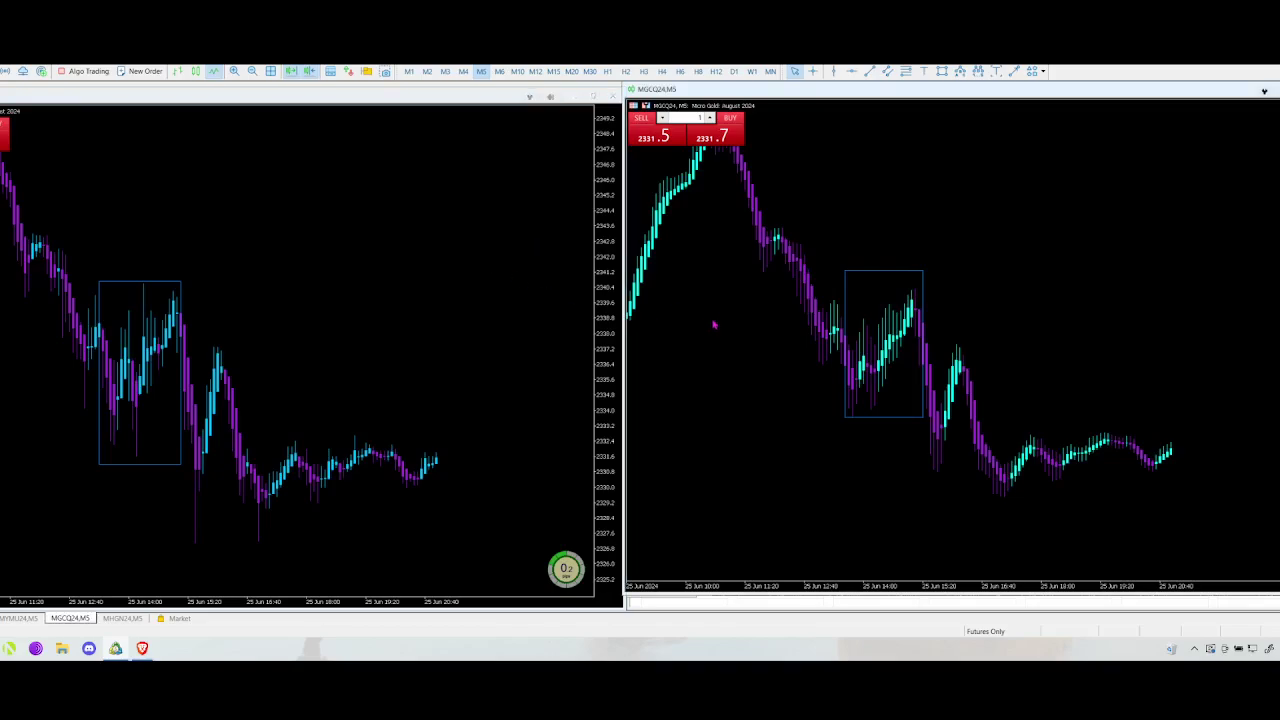
left_click(197, 73)
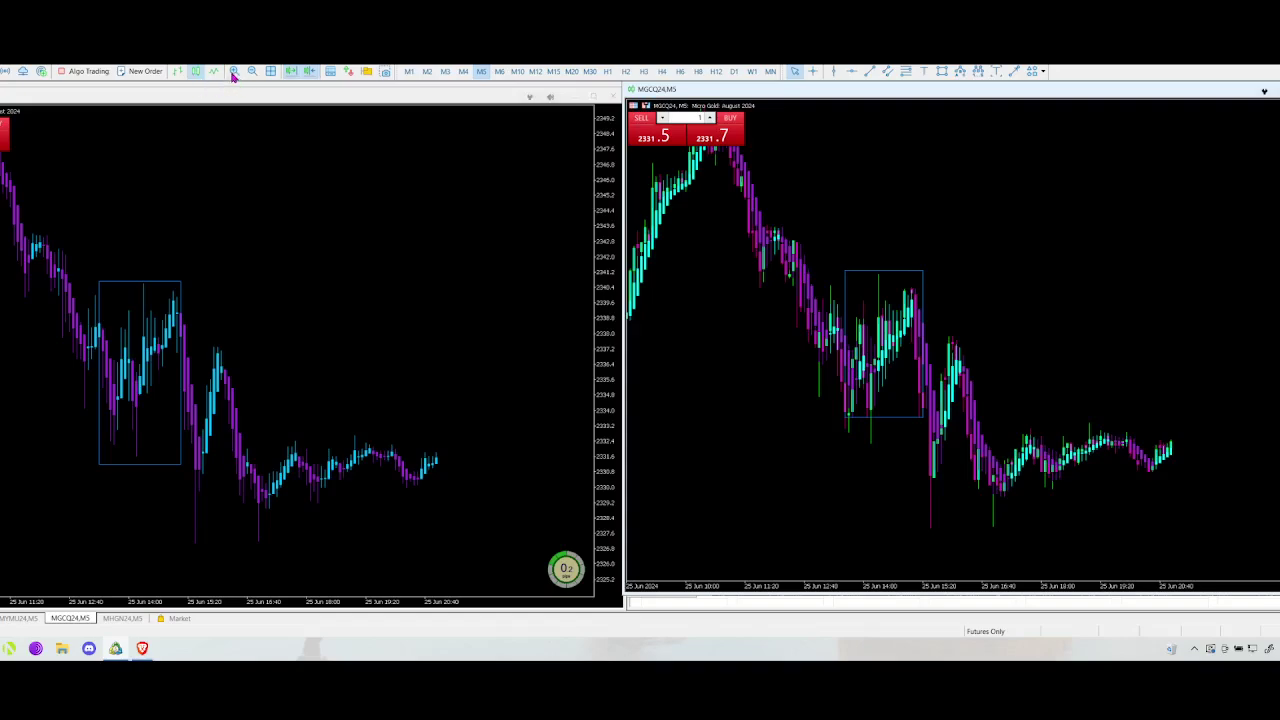
left_click(215, 74)
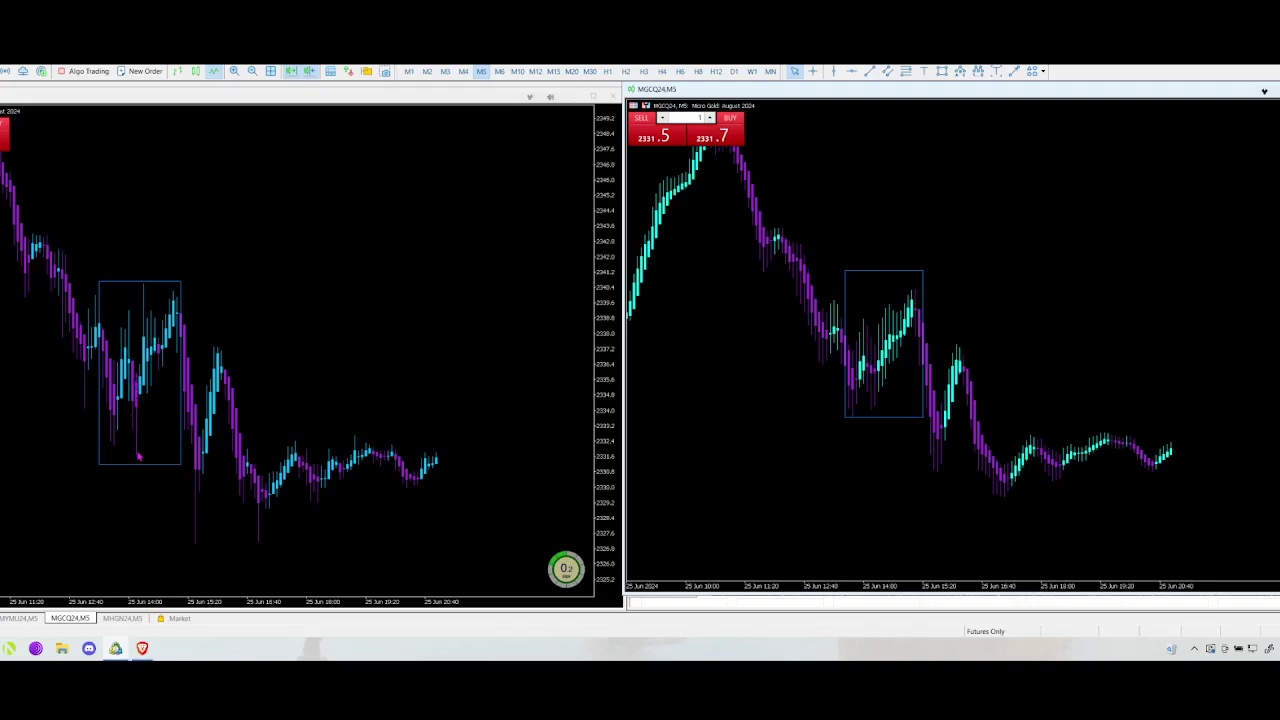
mouse_move(174, 299)
mouse_move(202, 483)
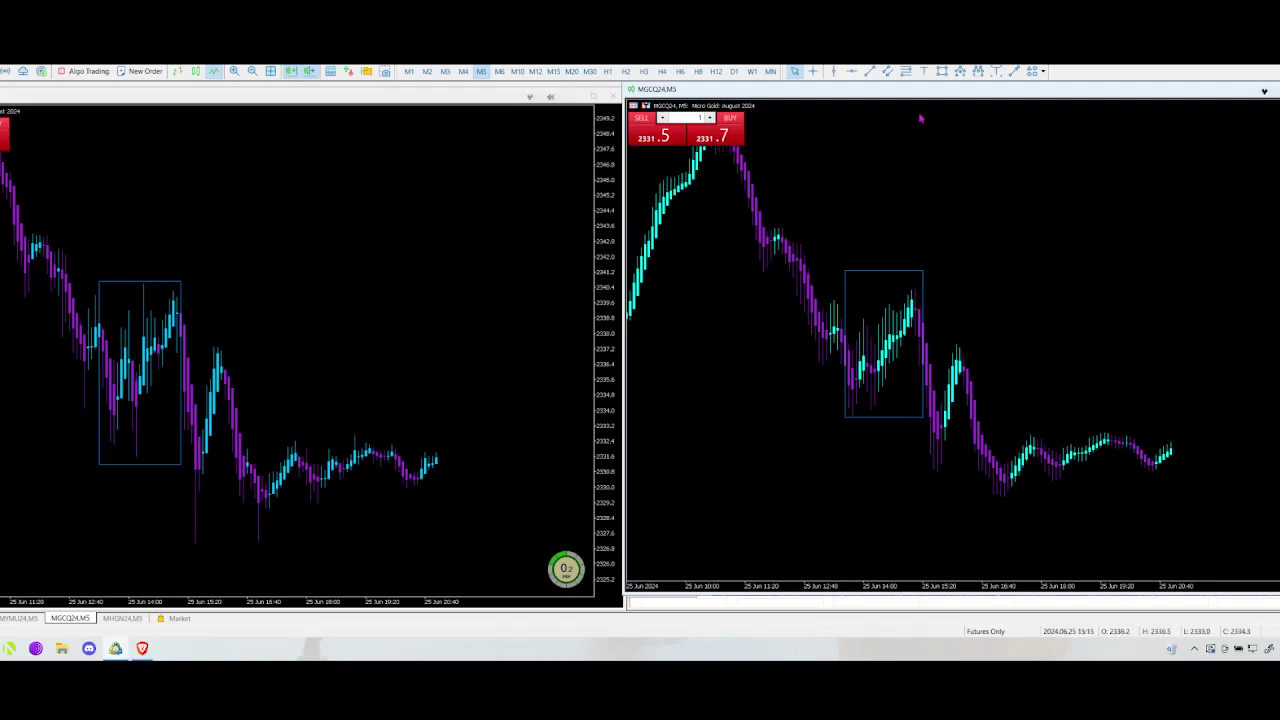
Step: Draw a horizontal trendline across the highs of the framed swing on the unsmoothed Heiken Ashi chart, and delete it
left_click(869, 74)
left_click(465, 217)
left_click(869, 71)
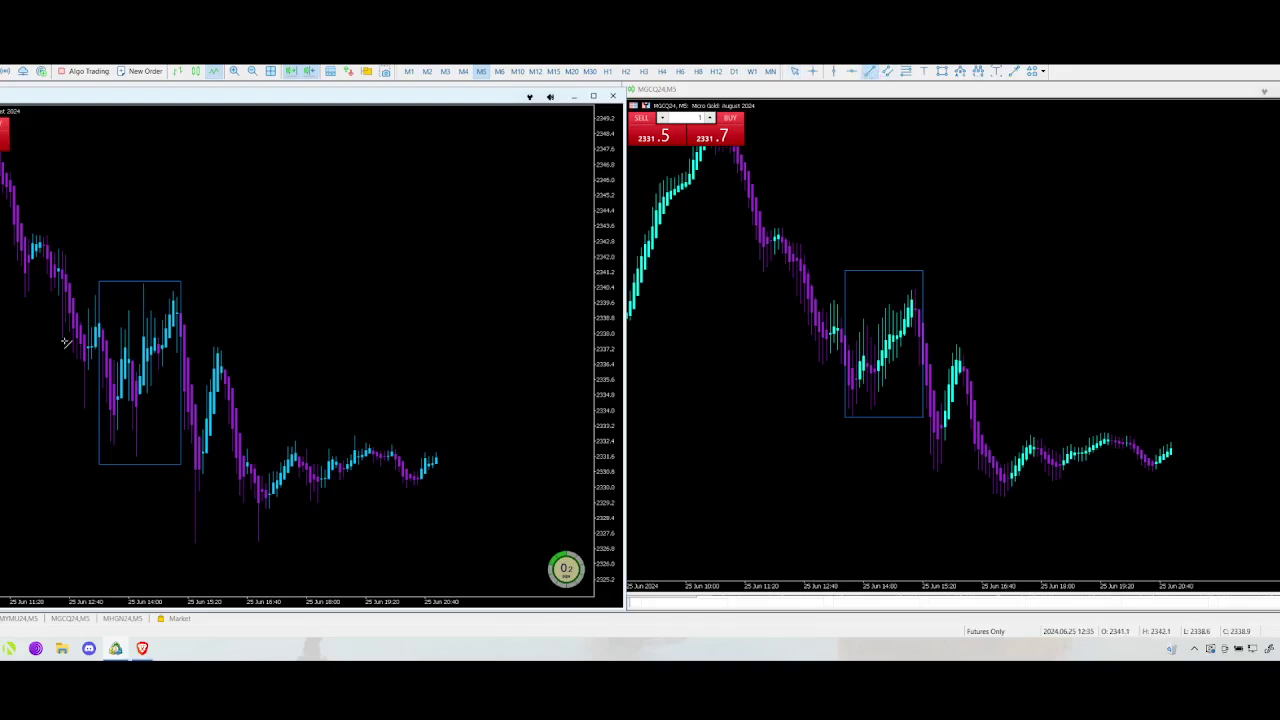
mouse_move(80, 291)
left_mouse_down()
mouse_move(234, 291)
mouse_move(210, 291)
left_mouse_up()
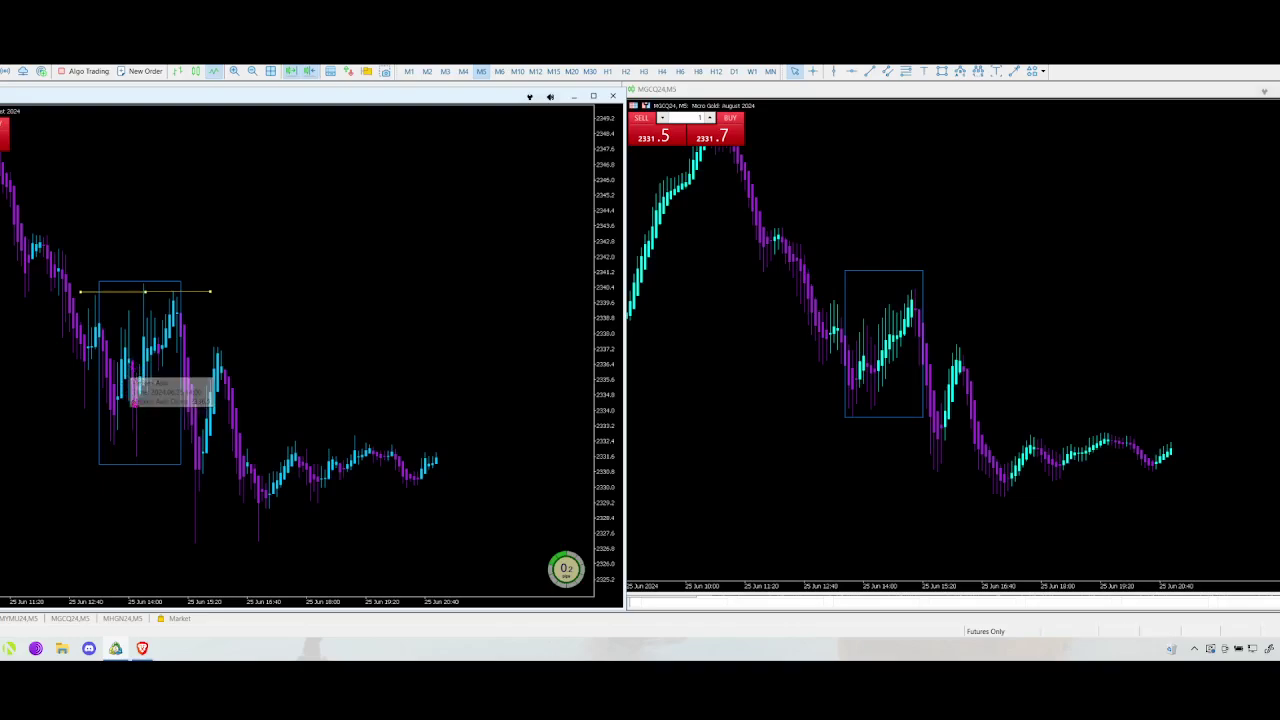
right_click(161, 291)
left_click(180, 335)
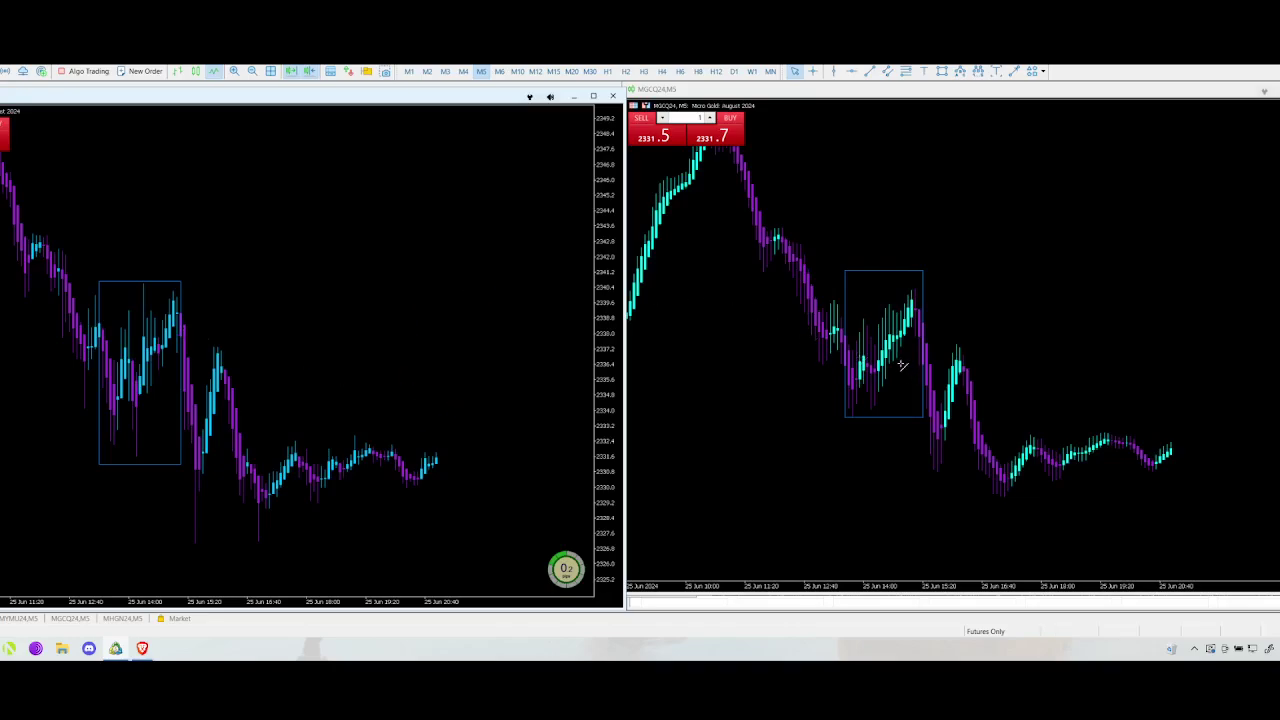
Step: Place a horizontal trendline at about 2339.3 across the highs of the framed swing on the smoothed chart
left_click_drag(715, 364, 764, 366)
right_click(744, 372)
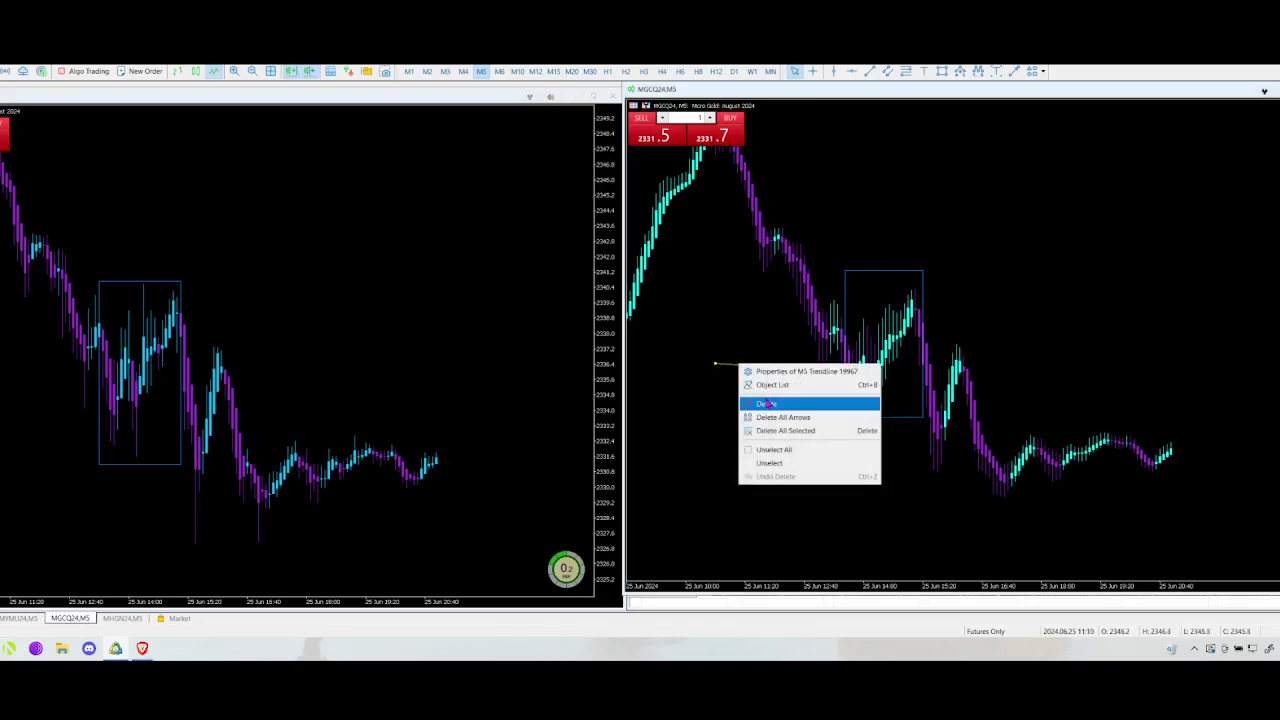
key("Escape")
left_click_drag(744, 368, 853, 305)
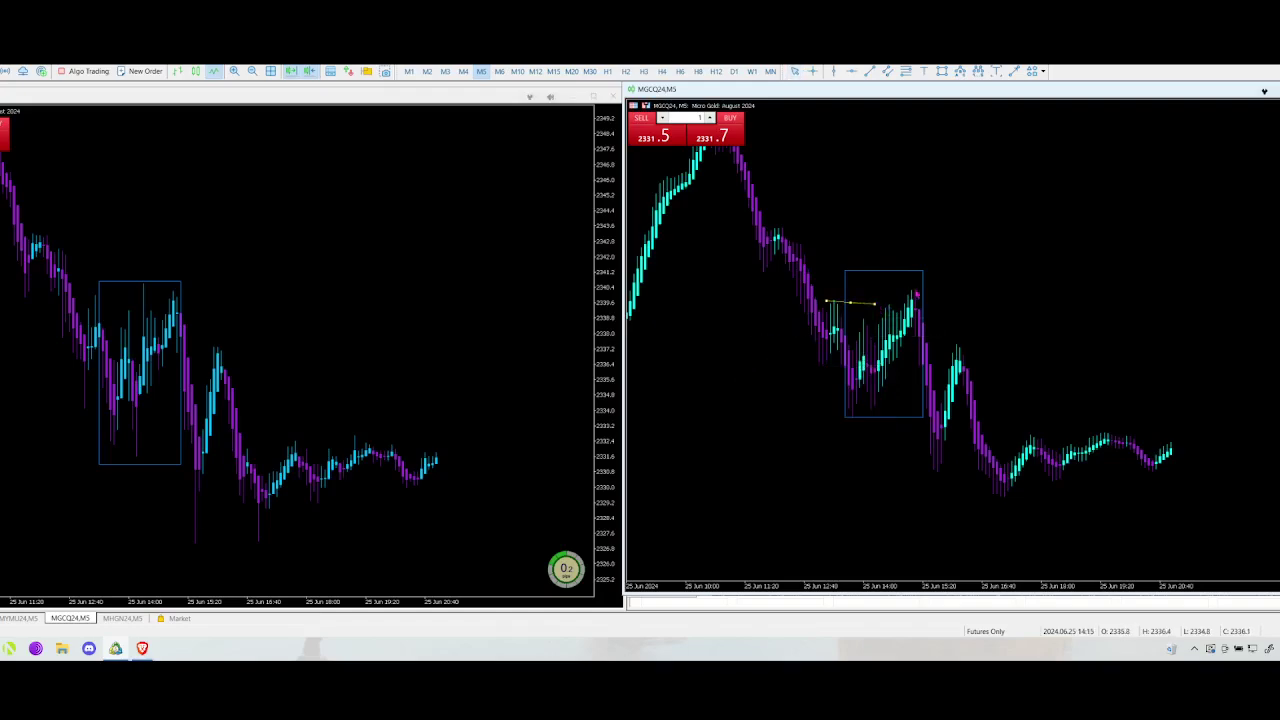
left_click_drag(876, 306, 968, 304)
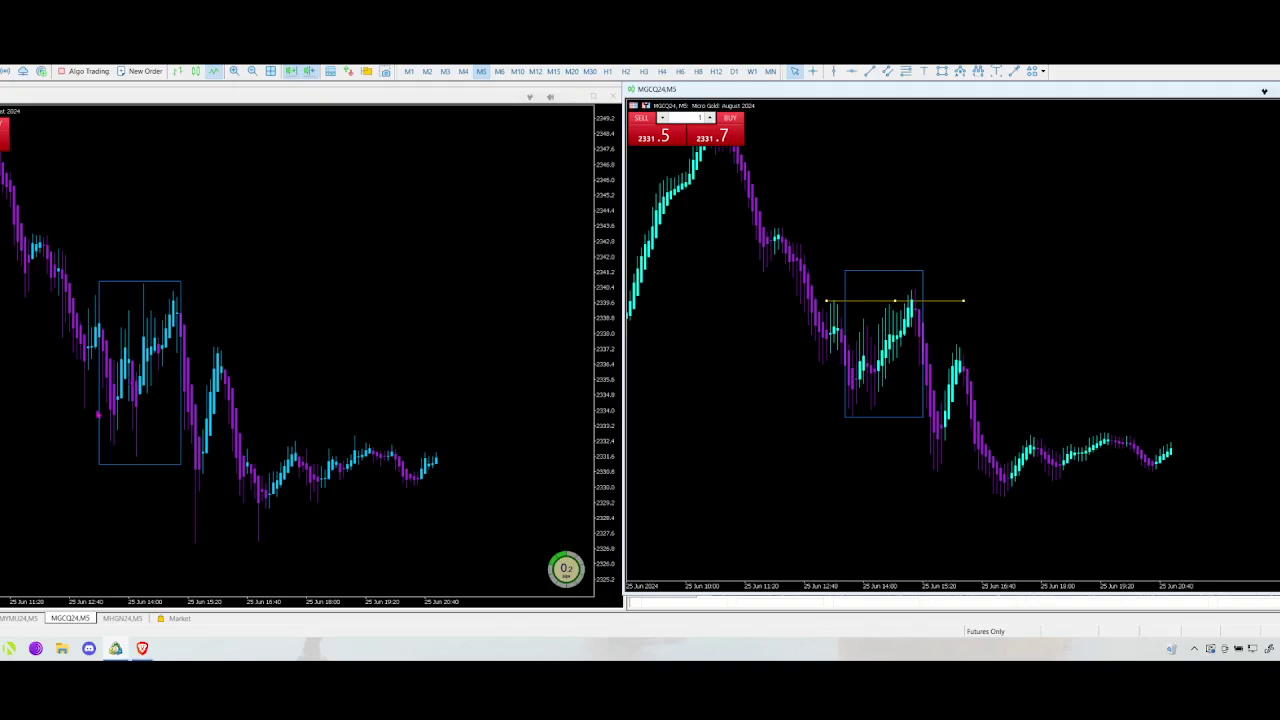
mouse_move(134, 406)
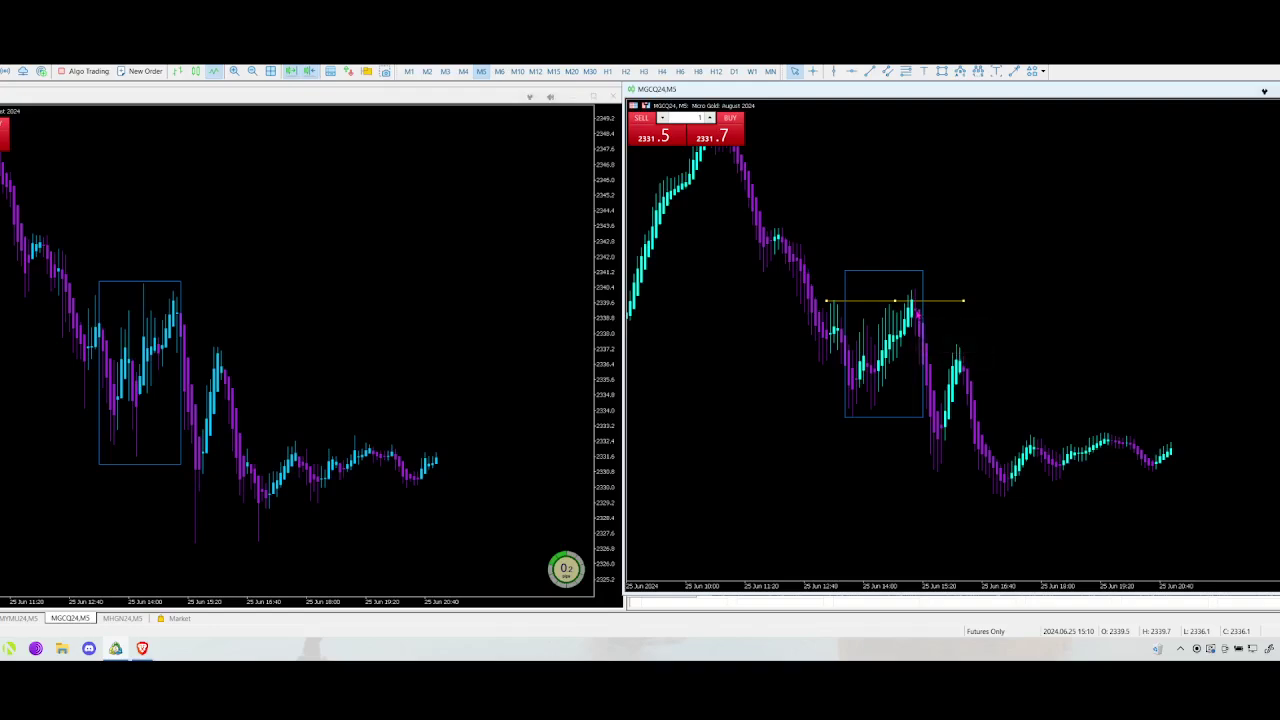
left_click(233, 73)
scroll(715, 372, "up", 4)
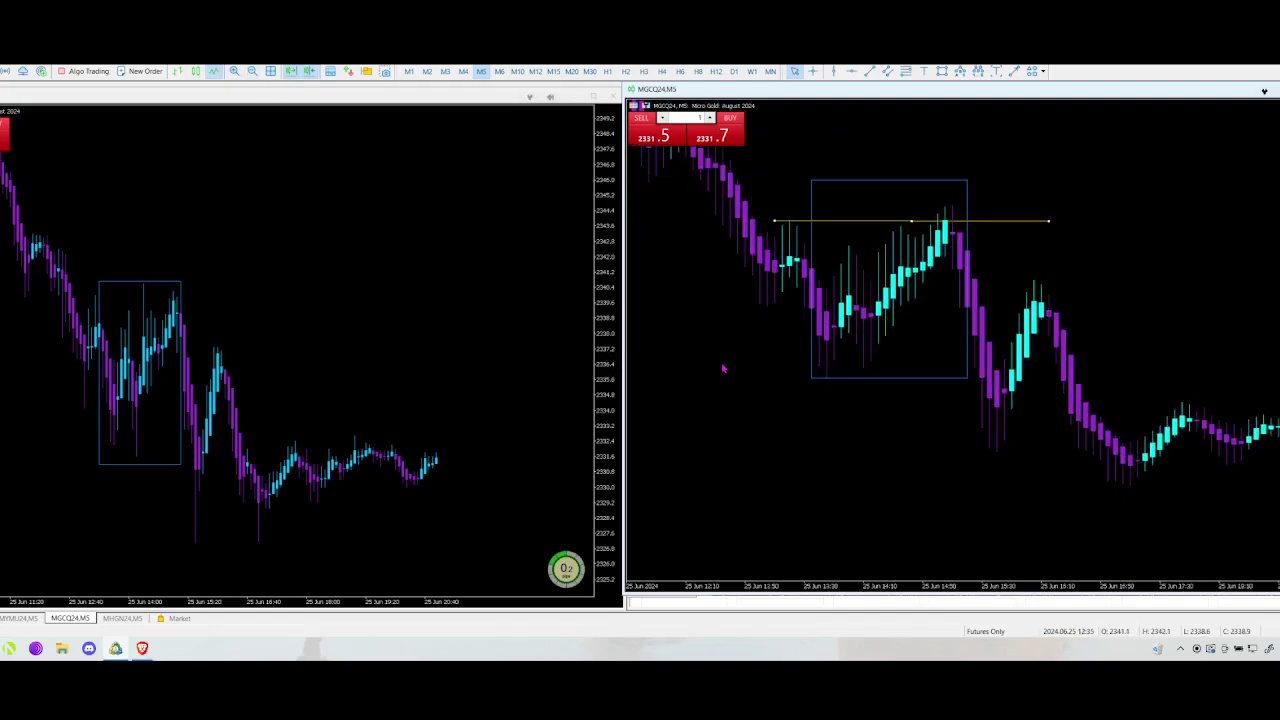
mouse_move(955, 240)
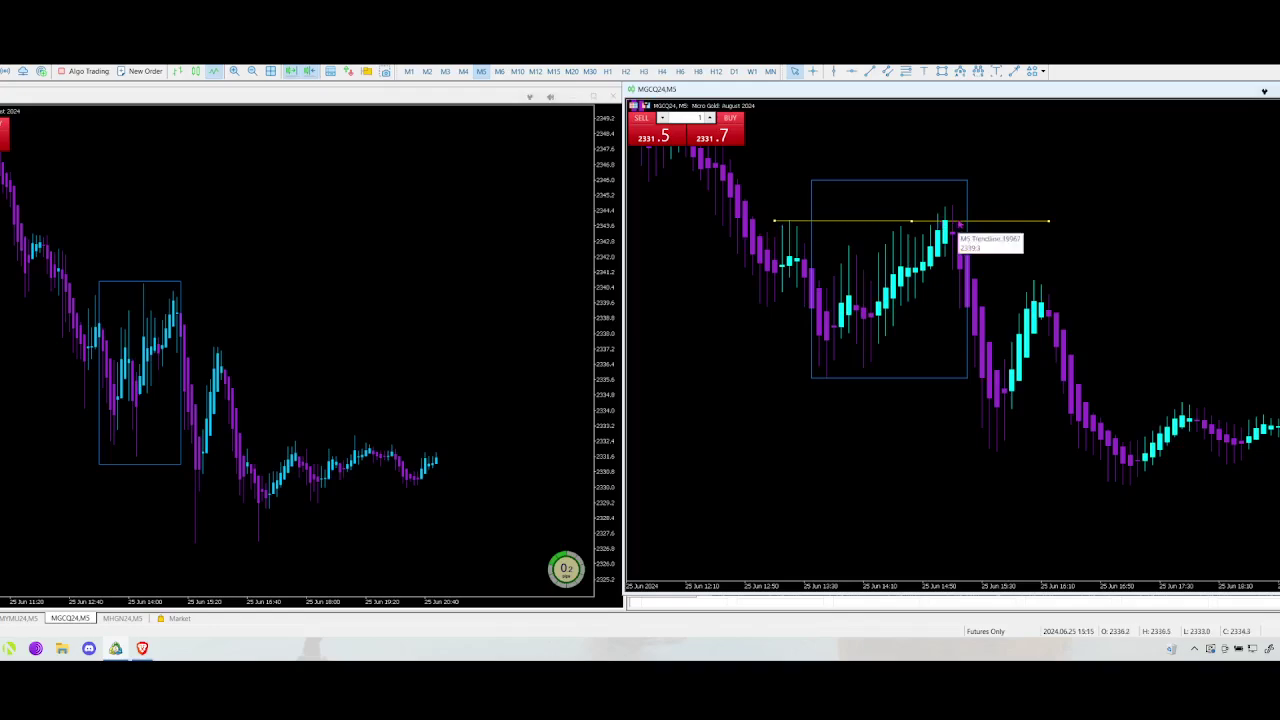
mouse_move(790, 228)
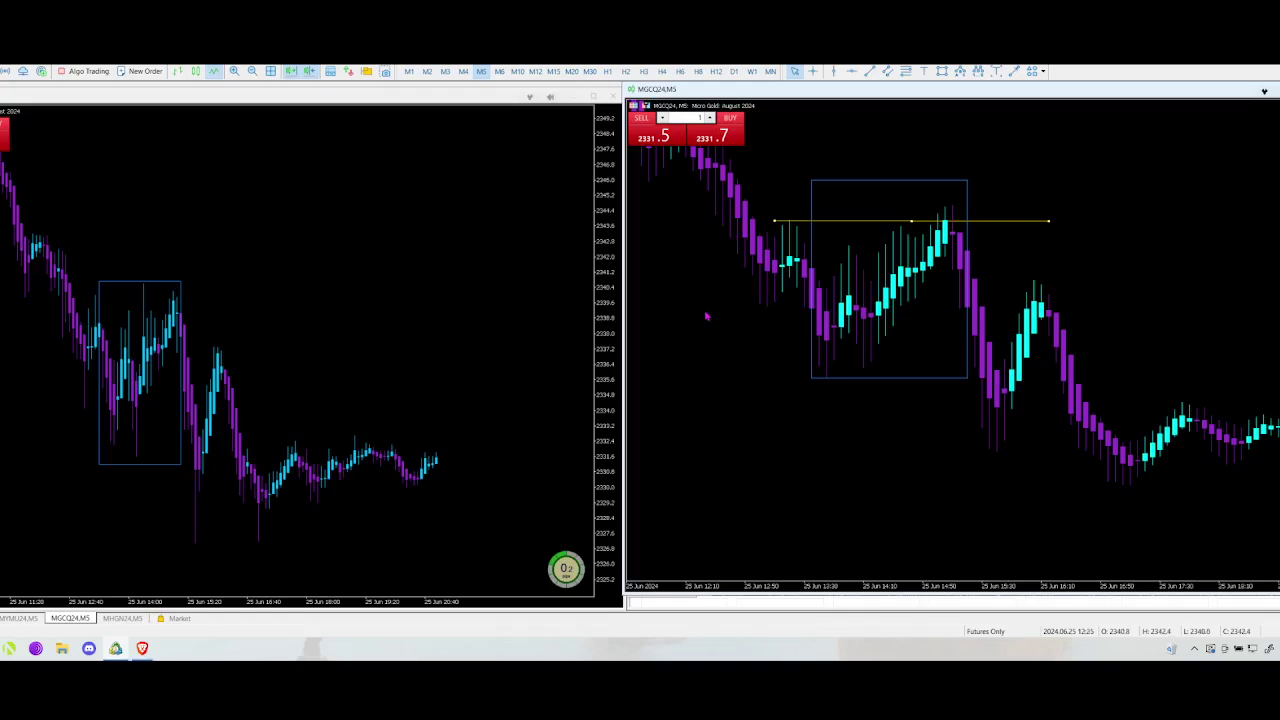
Step: Apply the template "1 HA Smooth Linear 3 period" to the smoothed chart and inspect the swing around 14:00
right_click(680, 273)
mouse_move(733, 402)
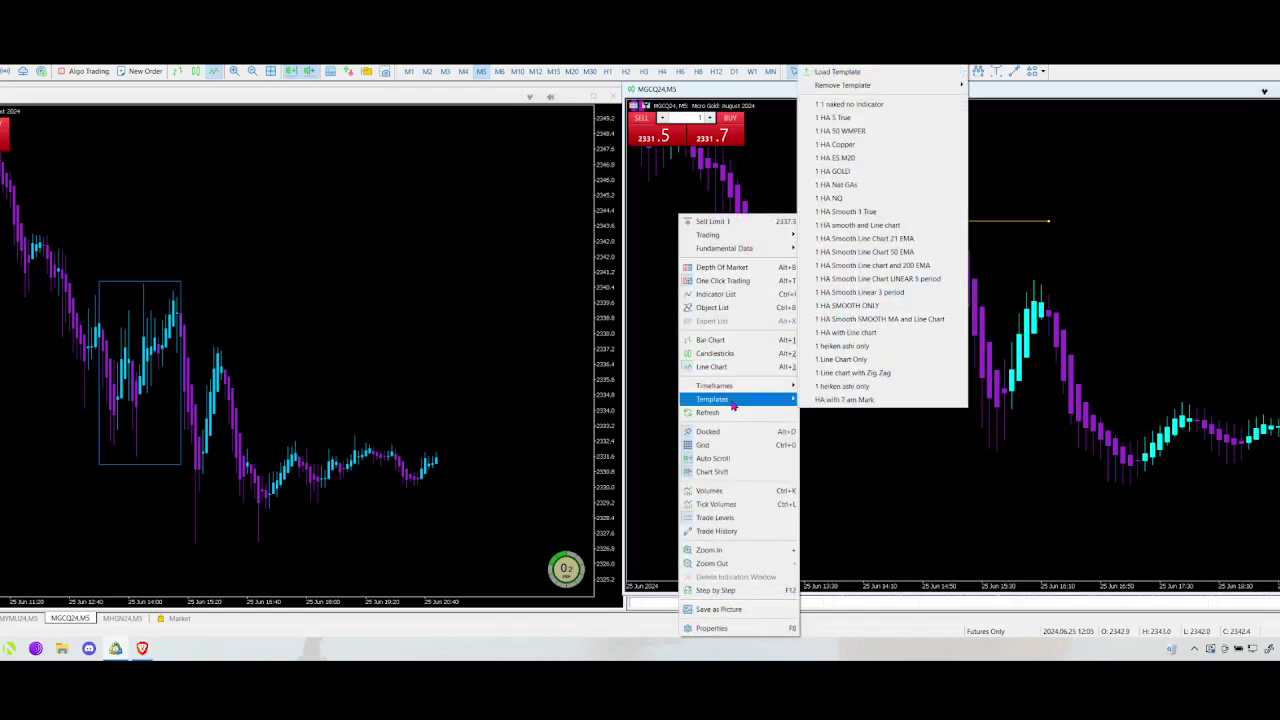
left_click(857, 293)
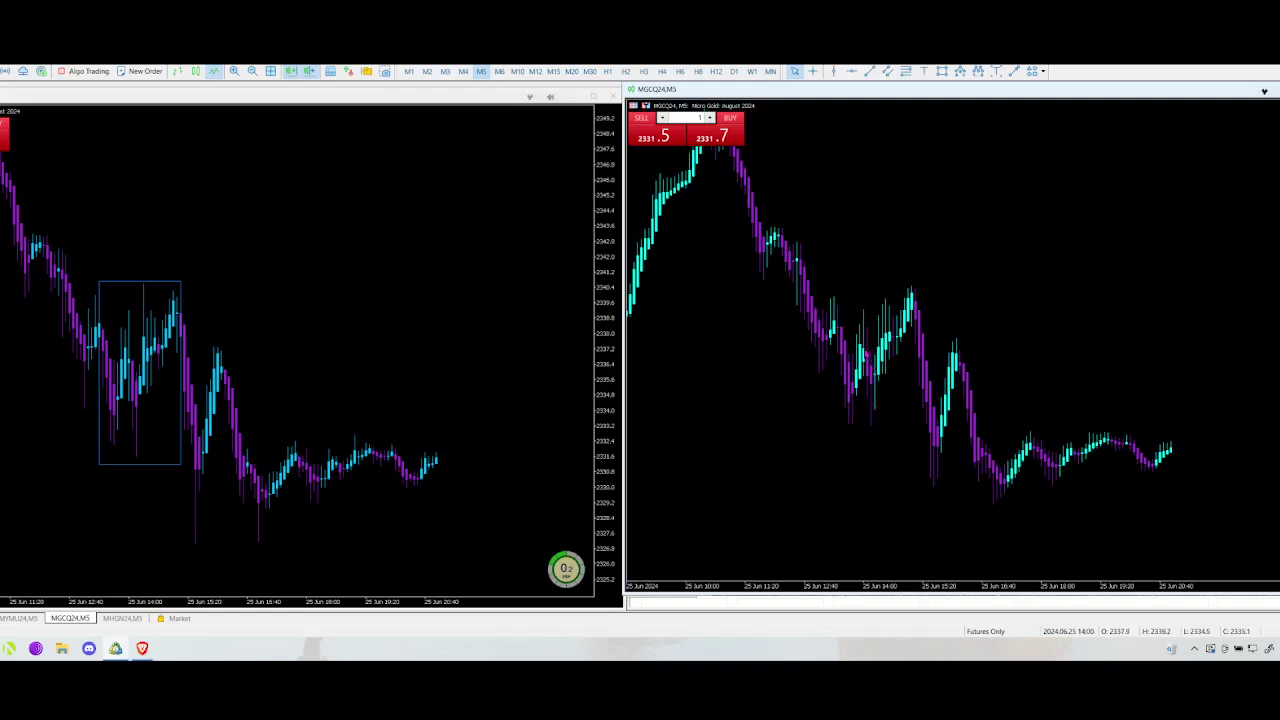
mouse_move(857, 388)
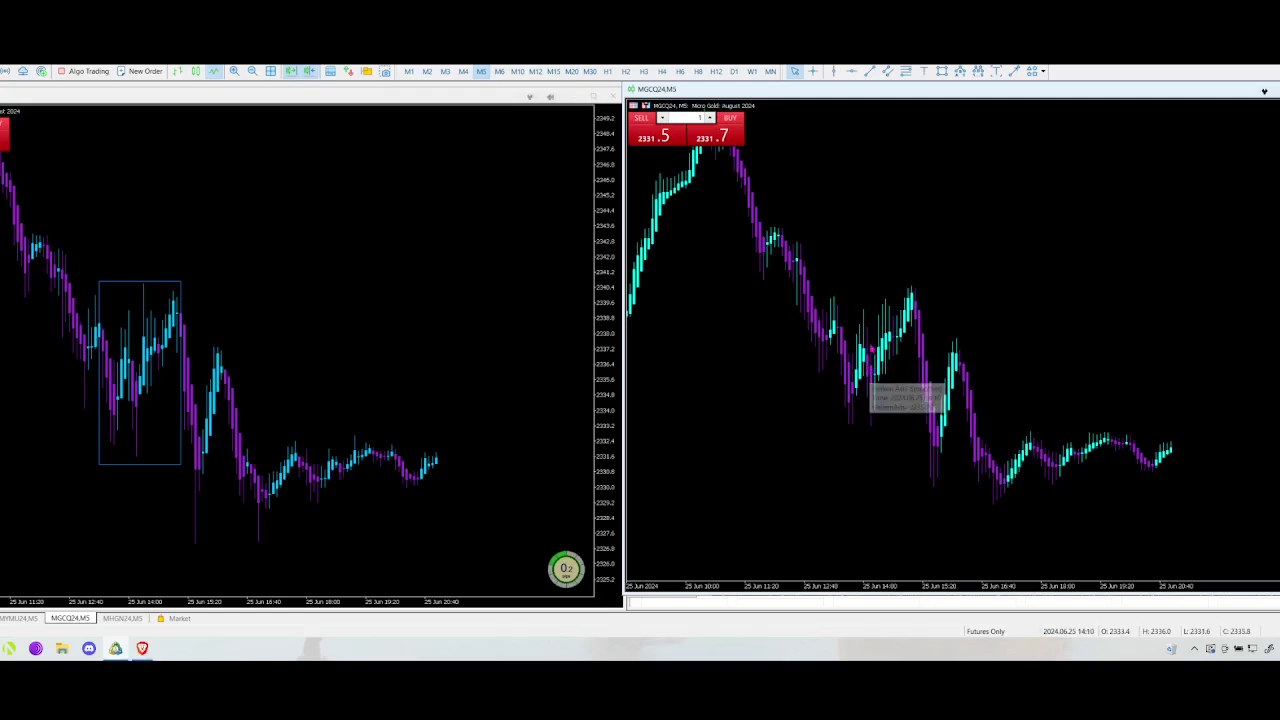
left_click(234, 72)
scroll(730, 396, "up", 1)
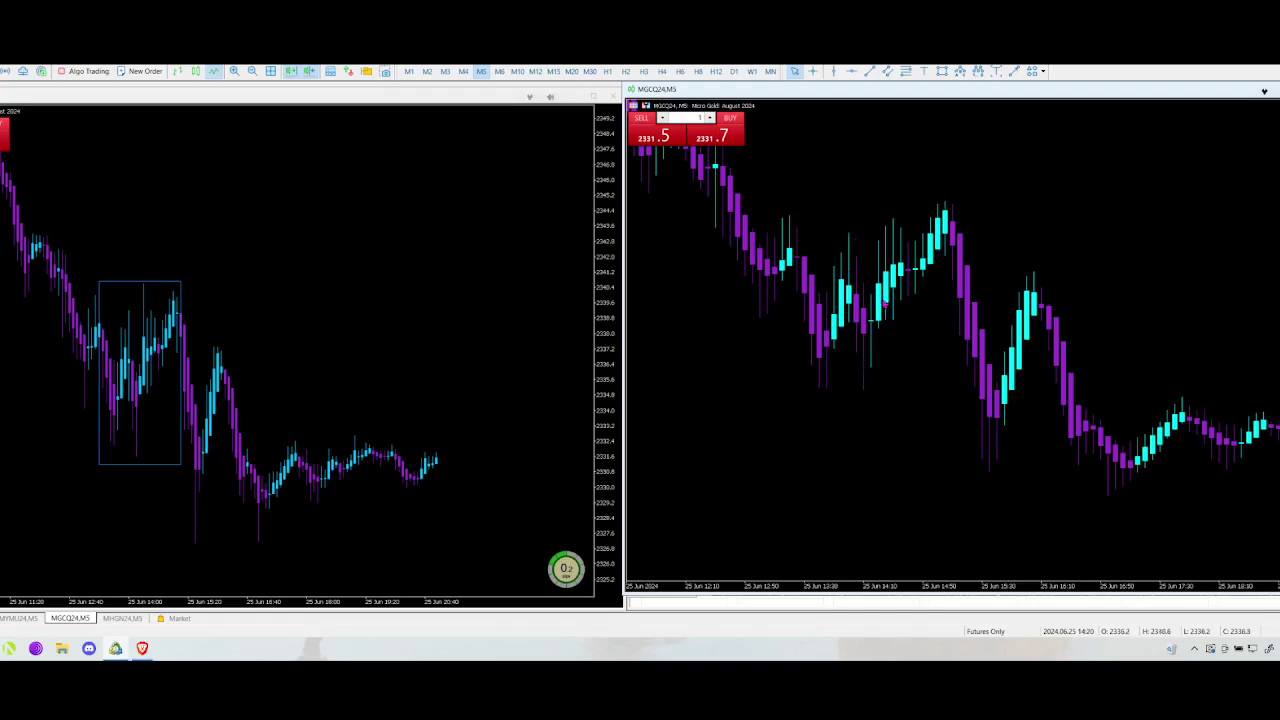
Step: Apply the template "1 HA SMOOTH ONLY" to the smoothed MGCQ24,M5 chart
right_click(711, 322)
mouse_move(771, 405)
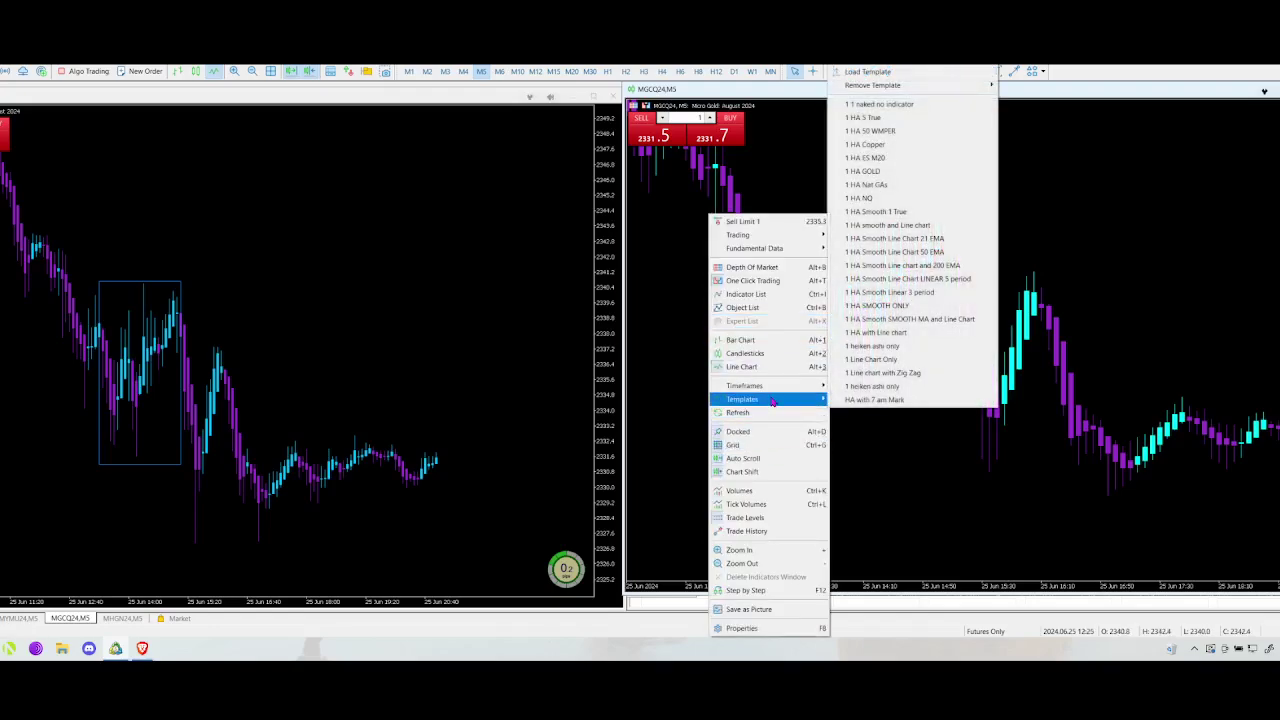
left_click(880, 305)
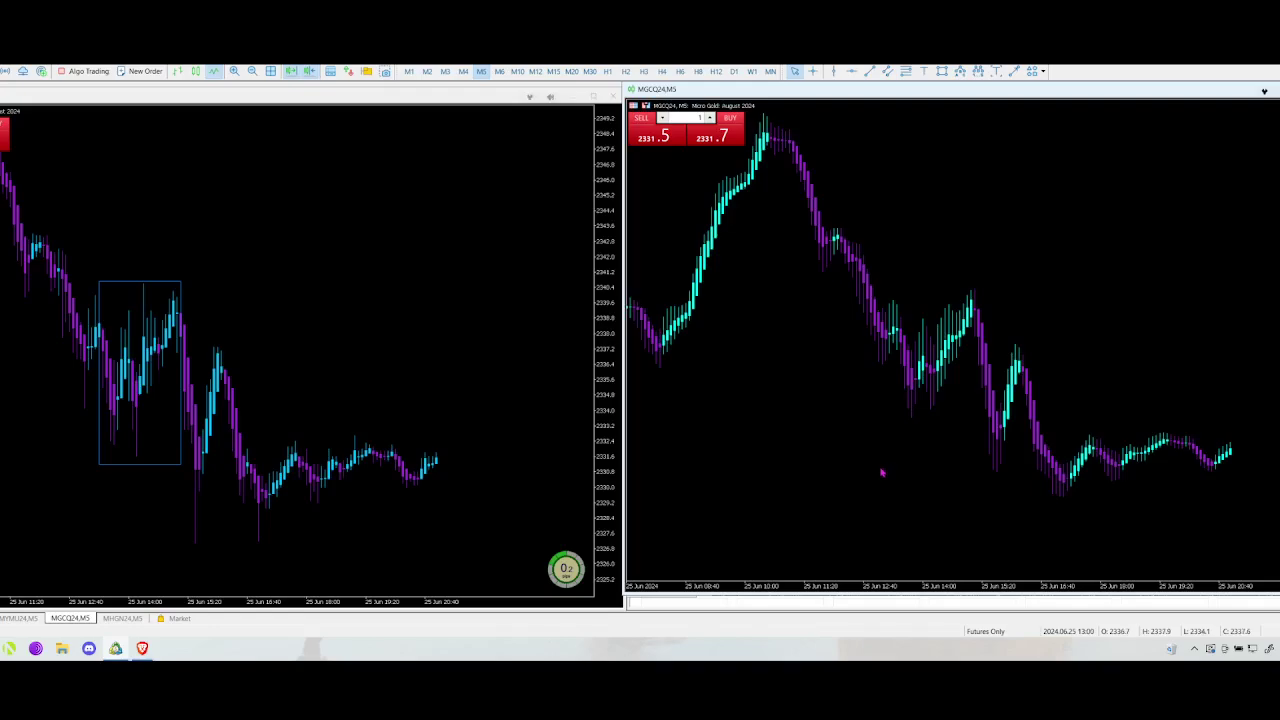
scroll(920, 477, "down", 2)
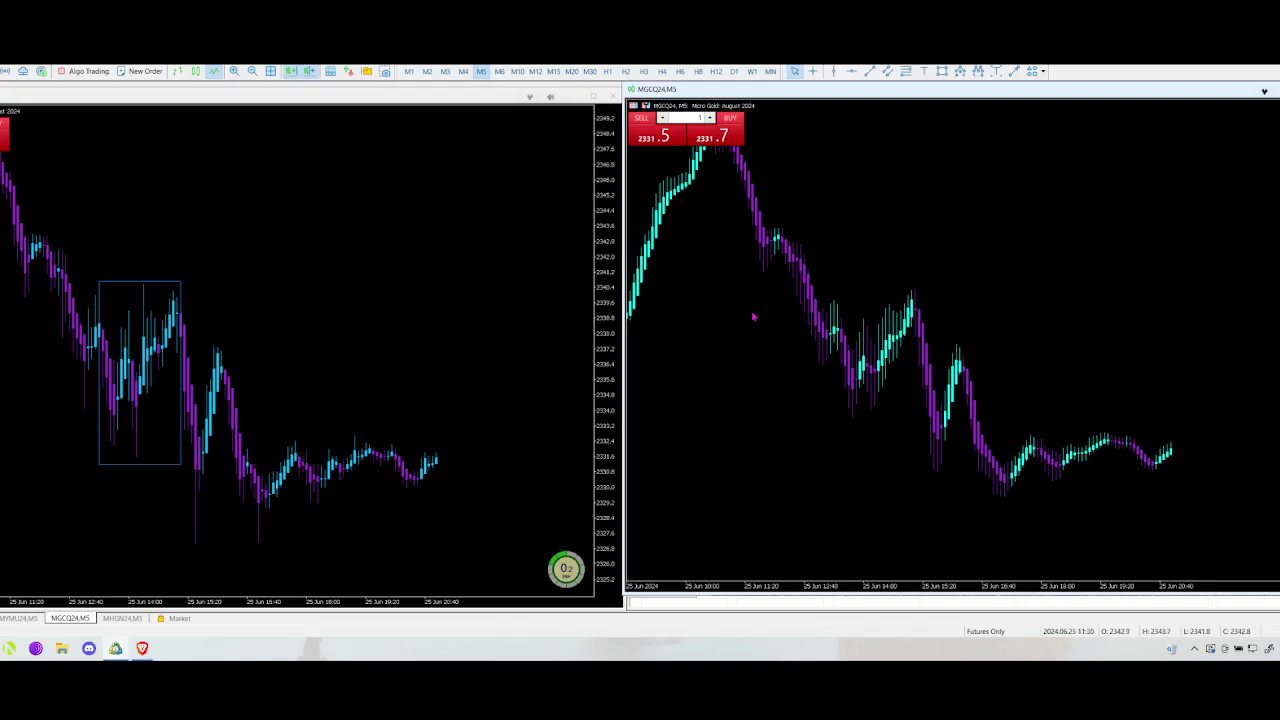
Step: Using the candlestick display, draw a horizontal trendline along the highs around 14:00 on the smoothed chart, and restore the line chart display
scroll(753, 315, "up", 1)
left_click(195, 72)
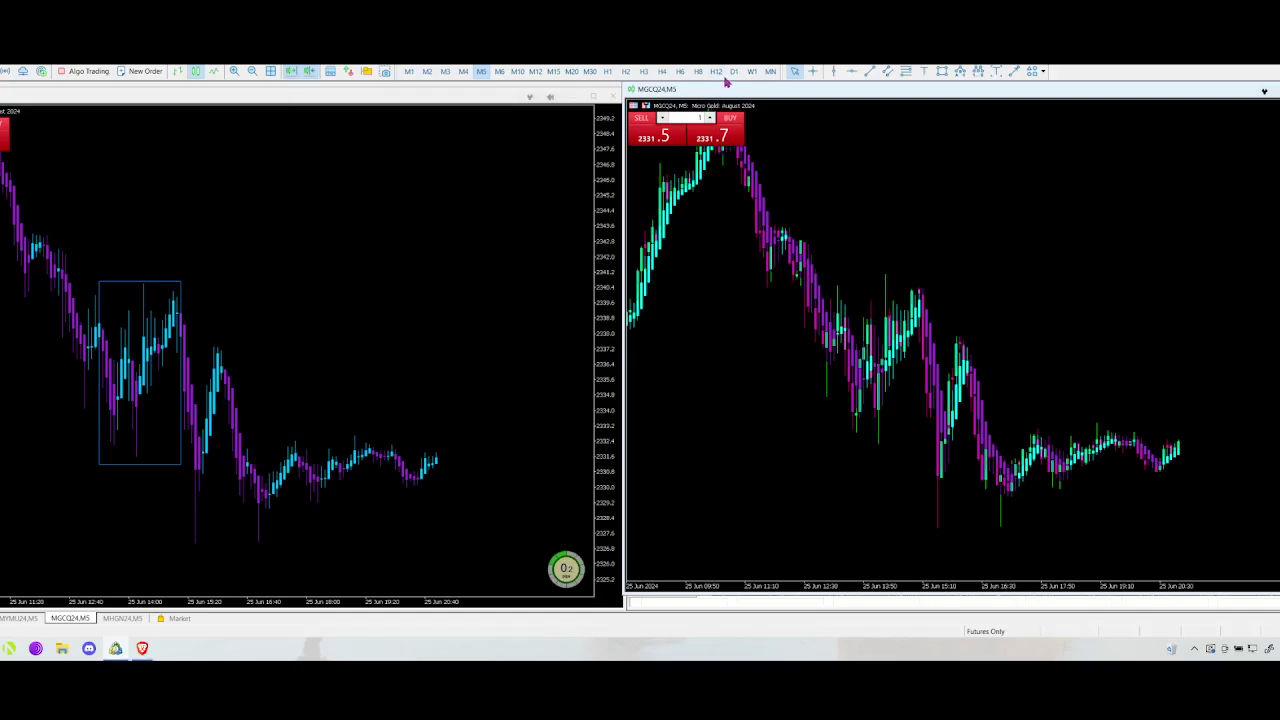
left_click(870, 71)
left_click_drag(820, 289, 943, 290)
left_click(214, 72)
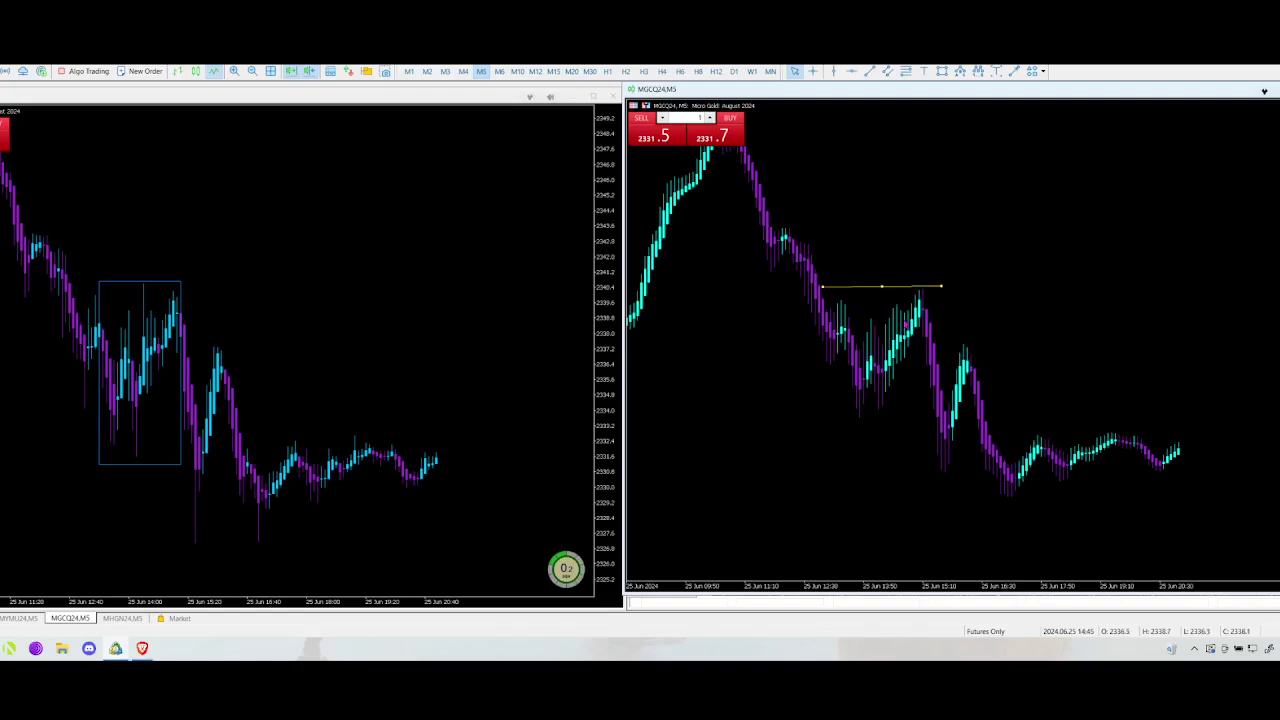
Step: Overlay the candlestick display on the smoothed MGCQ24,M5 chart to compare the swing beneath the trendline, and restore the line chart display
mouse_move(887, 330)
left_click(195, 72)
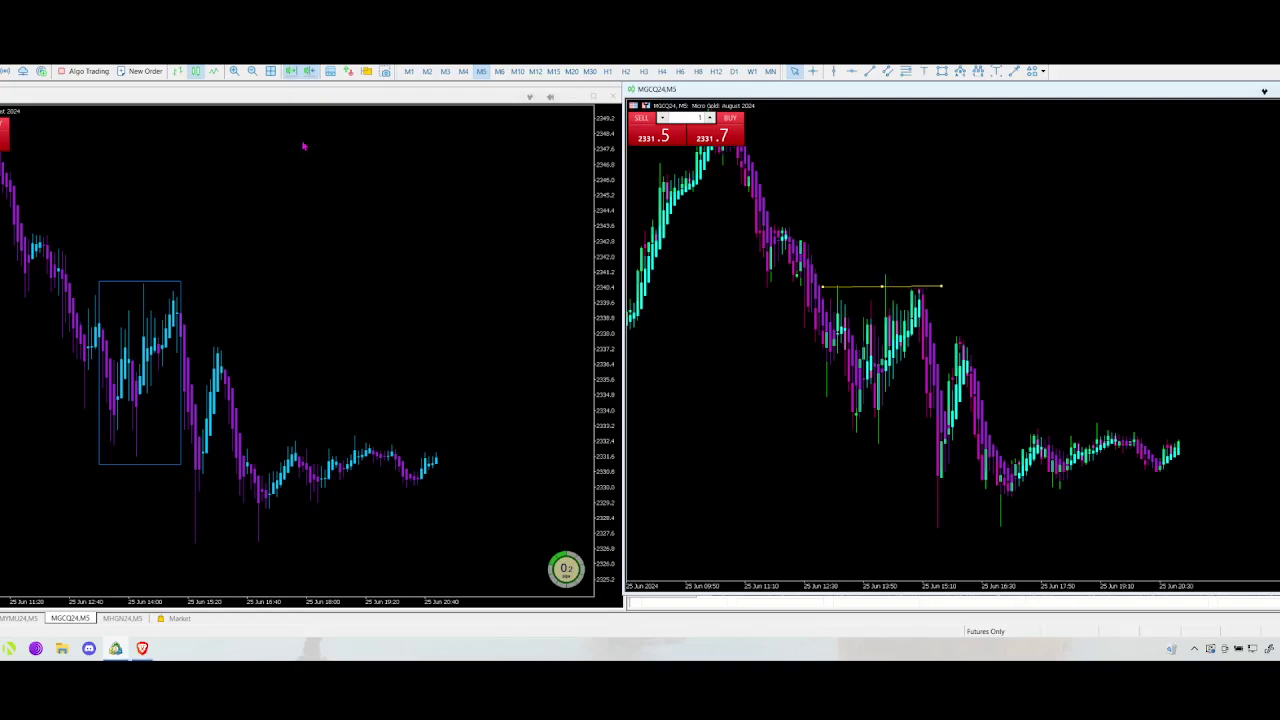
left_click(214, 72)
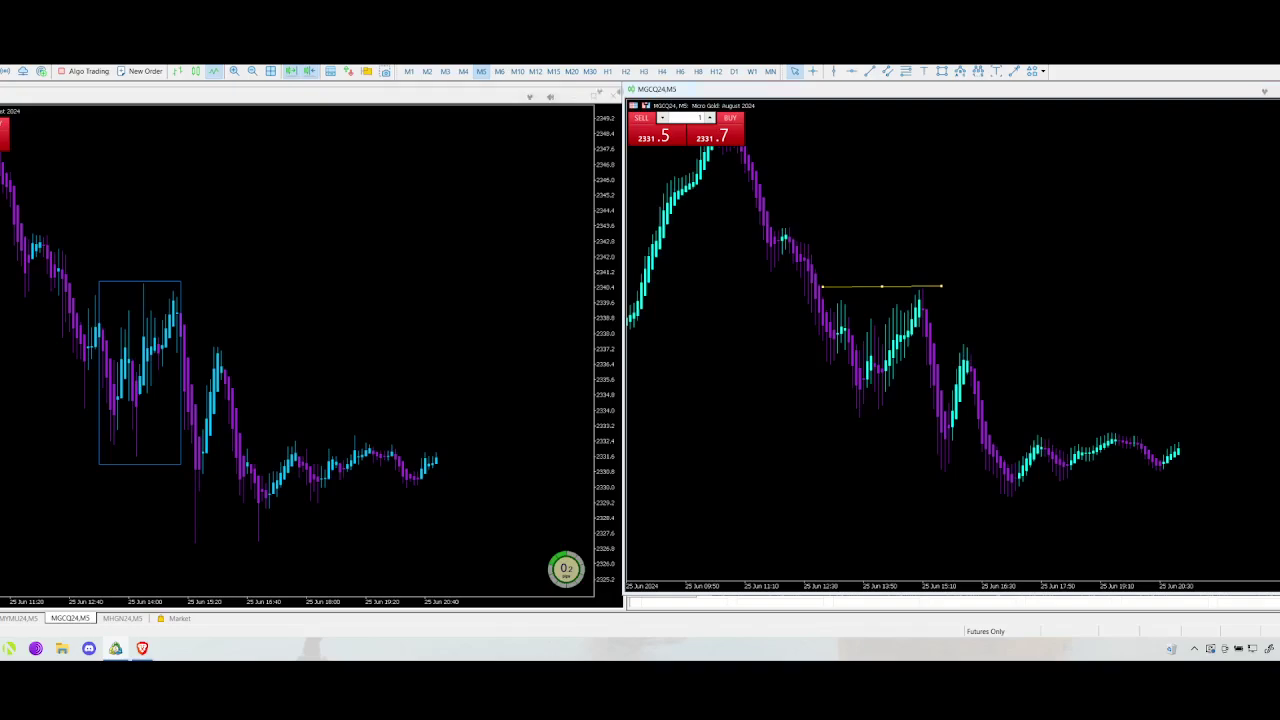
Step: Switch to the MHGN24,M5 charts and frame the swing from about 14:05 to 15:05 on the smoothed chart with a rectangle
key("ctrl+Tab")
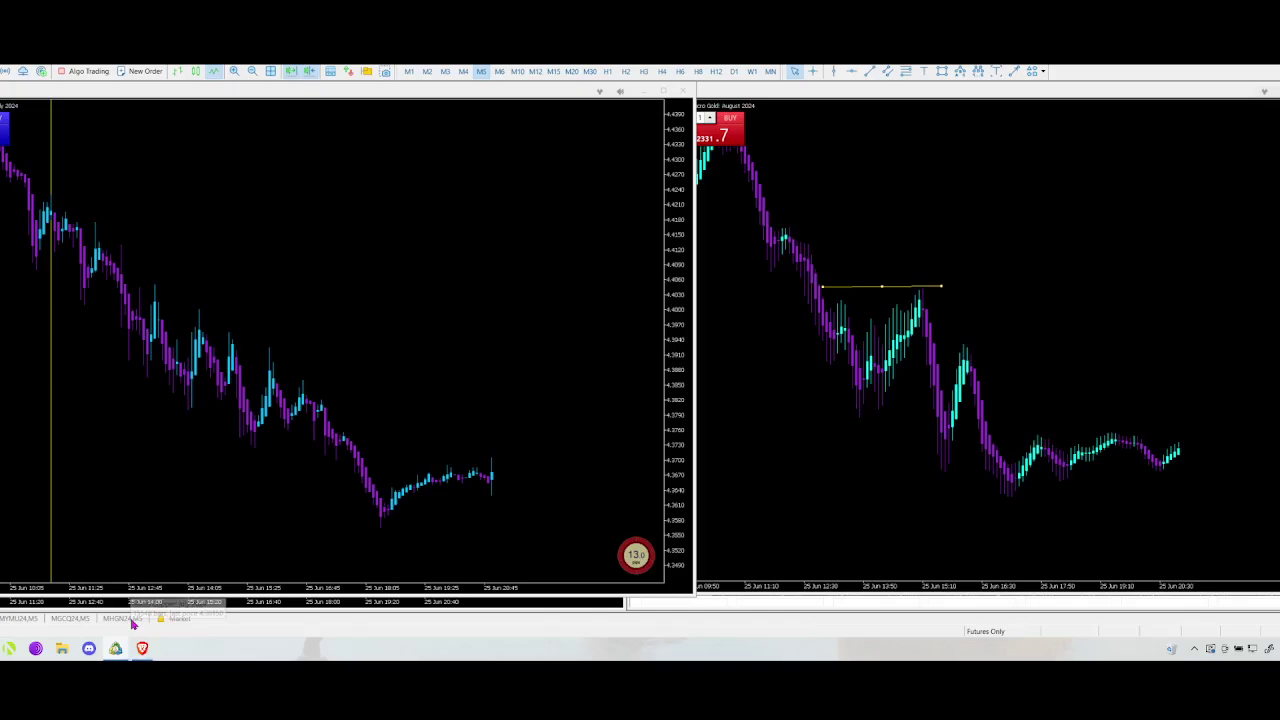
left_click(131, 620)
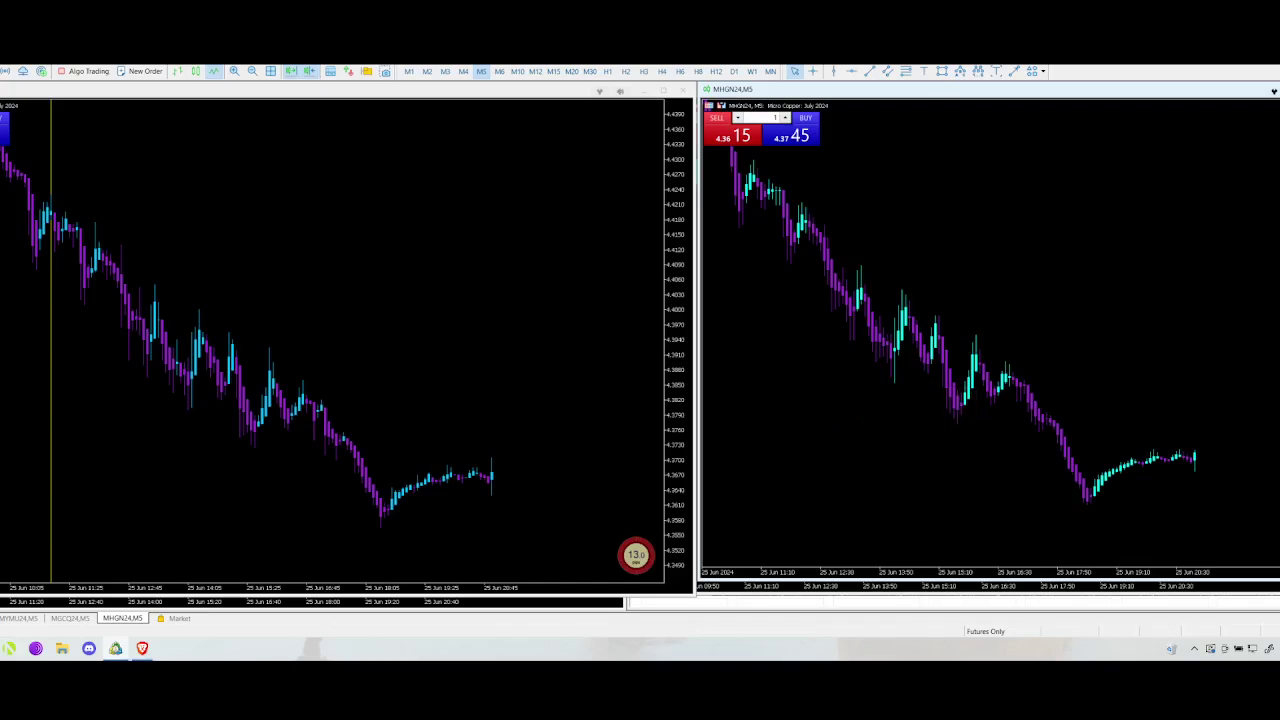
left_click(942, 71)
left_click_drag(890, 290, 933, 396)
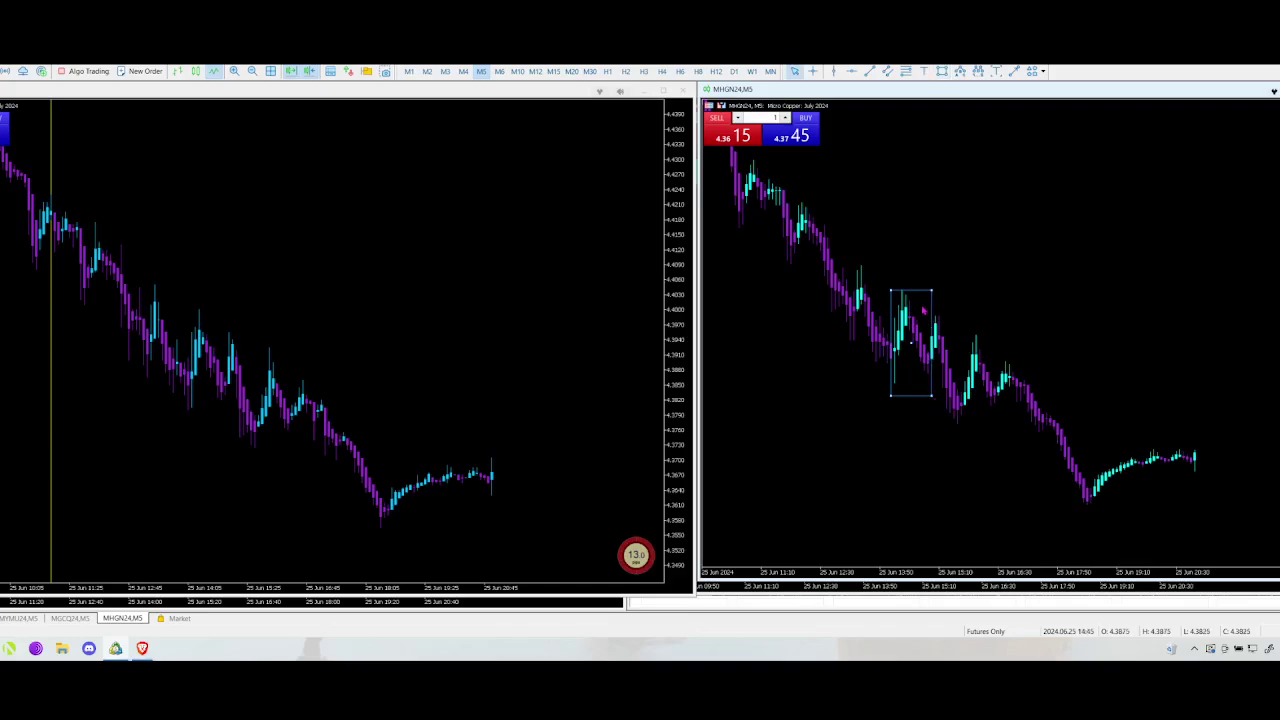
left_click_drag(934, 291, 939, 291)
Step: Draw a near-horizontal trendline above the rectangle on the smoothed MHGN24 chart, level with the preceding swing high around 13:25
left_click(871, 72)
left_click_drag(850, 263, 998, 262)
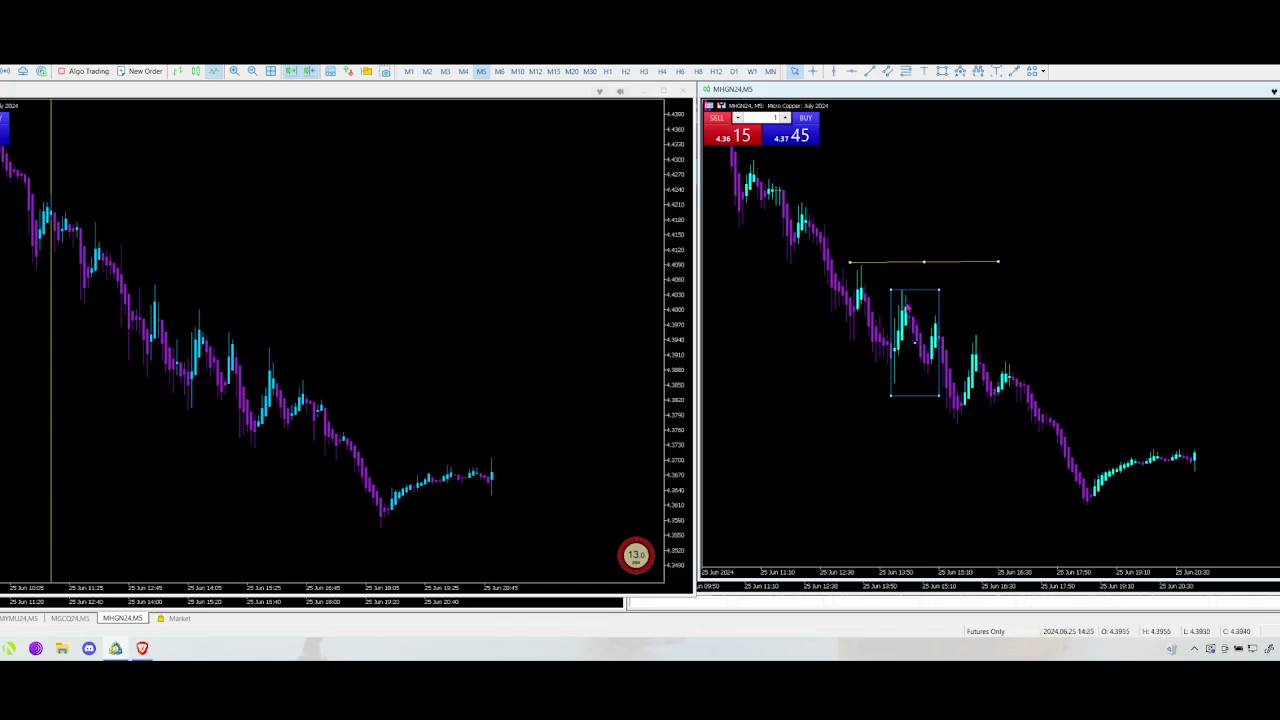
left_click_drag(923, 262, 927, 264)
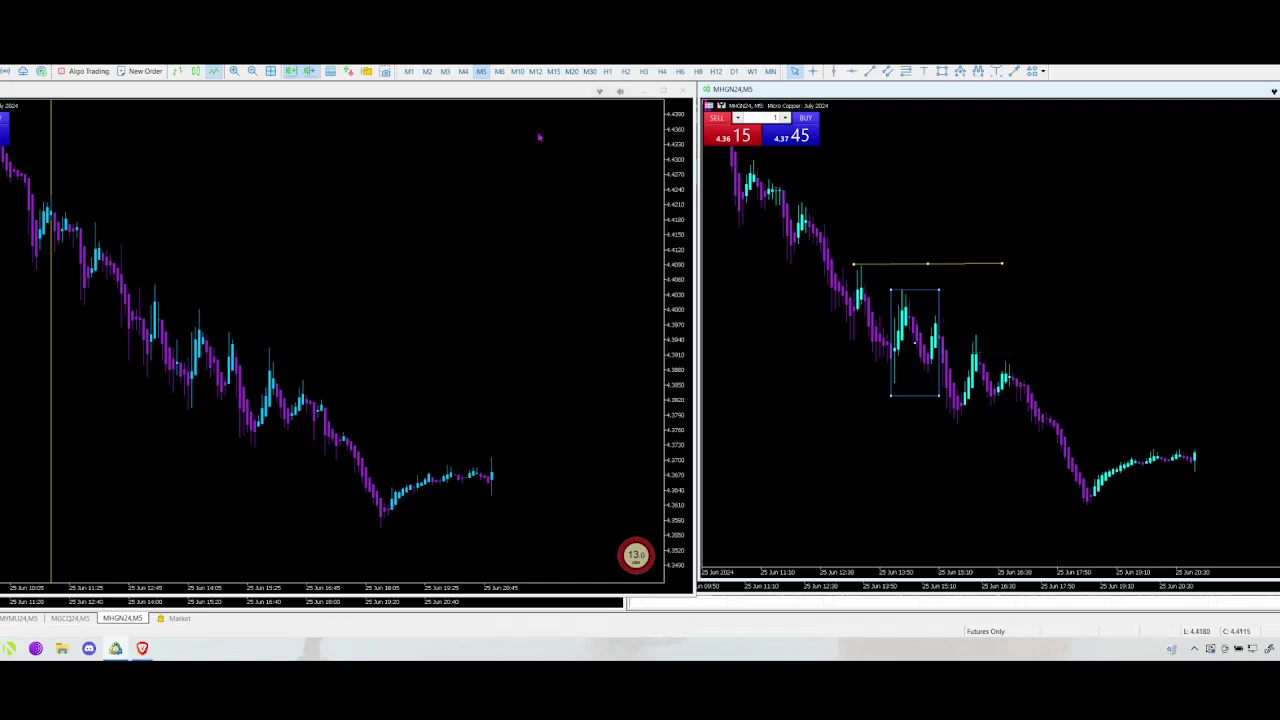
Step: Use the candlestick display to examine how the framed MHGN24 swing compares with the smoothed Heiken Ashi bars
scroll(763, 412, "up", 1)
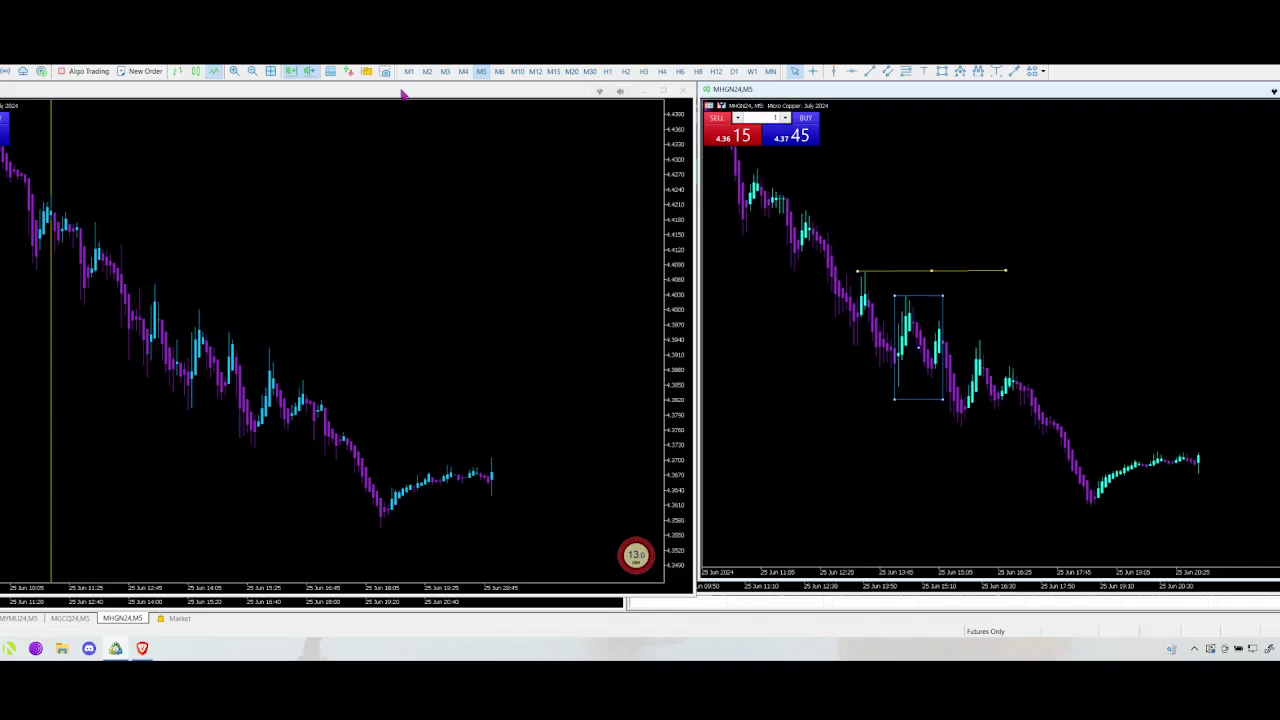
left_click(198, 72)
mouse_move(938, 331)
mouse_move(933, 359)
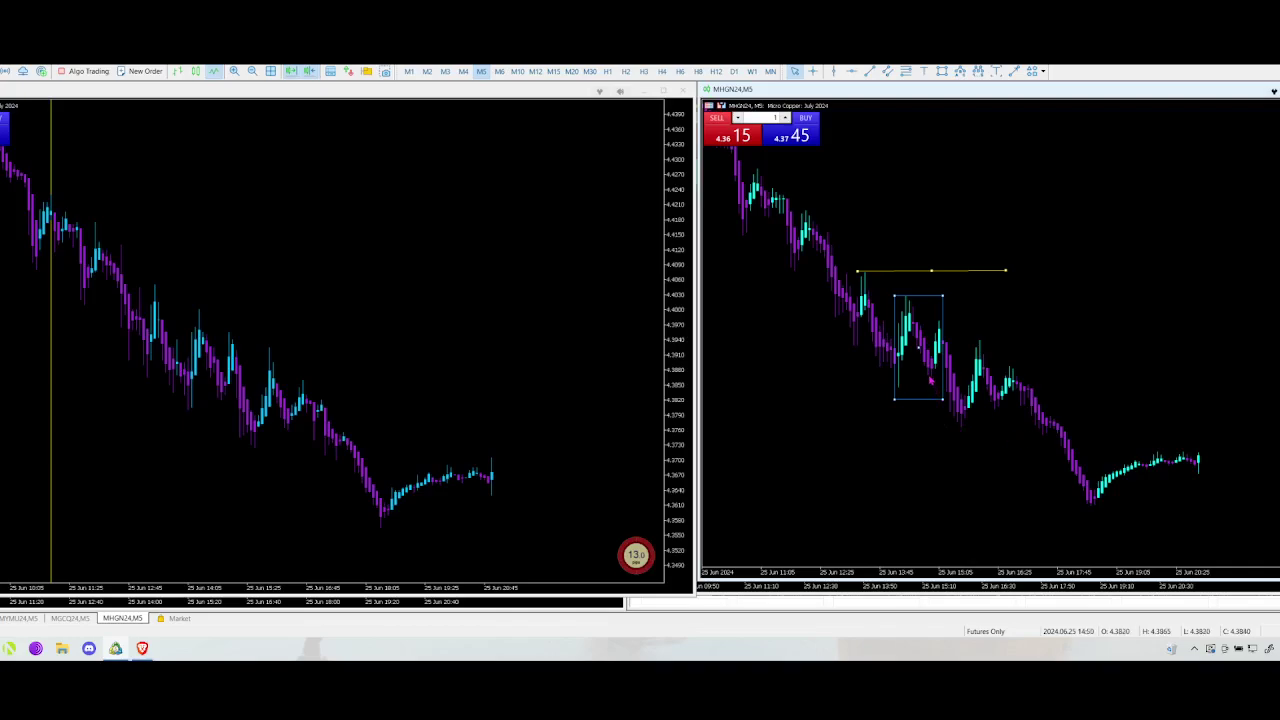
mouse_move(931, 380)
Step: Apply the template "1 1 naked no indicator" to the smoothed MHGN24,M5 chart and enlarge its candles to inspect the raw price
right_click(780, 358)
mouse_move(821, 406)
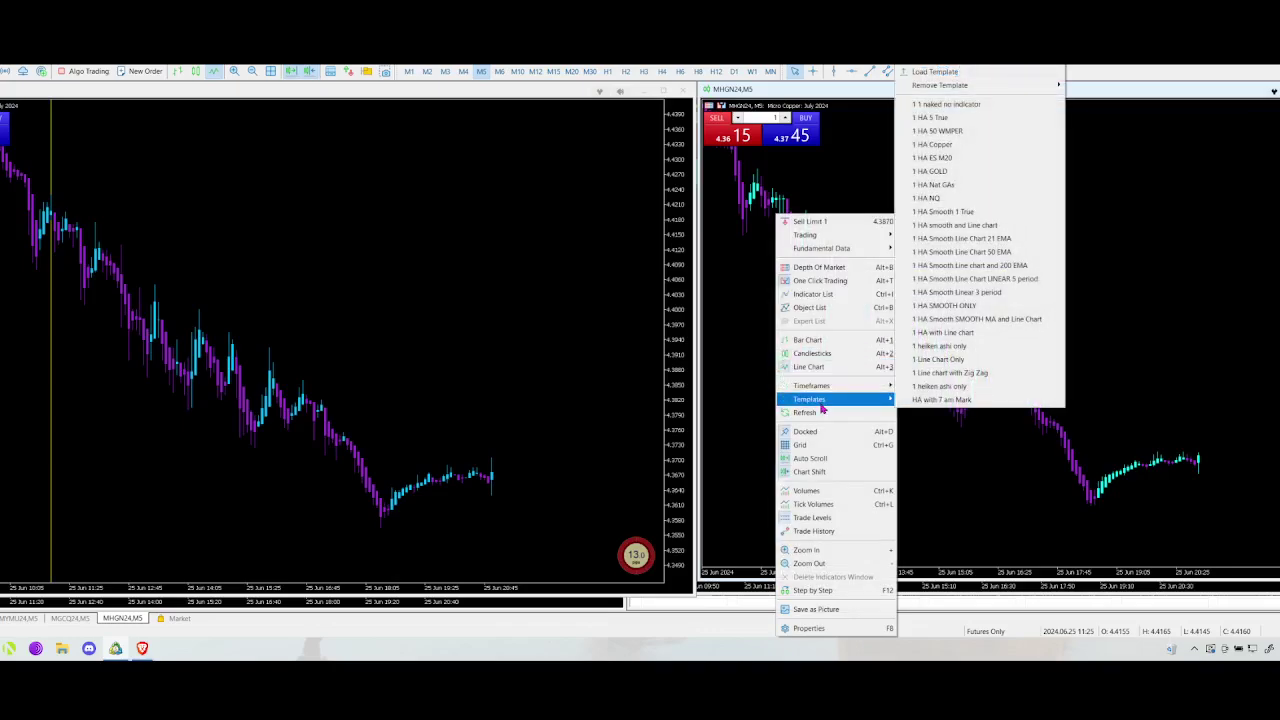
left_click(943, 110)
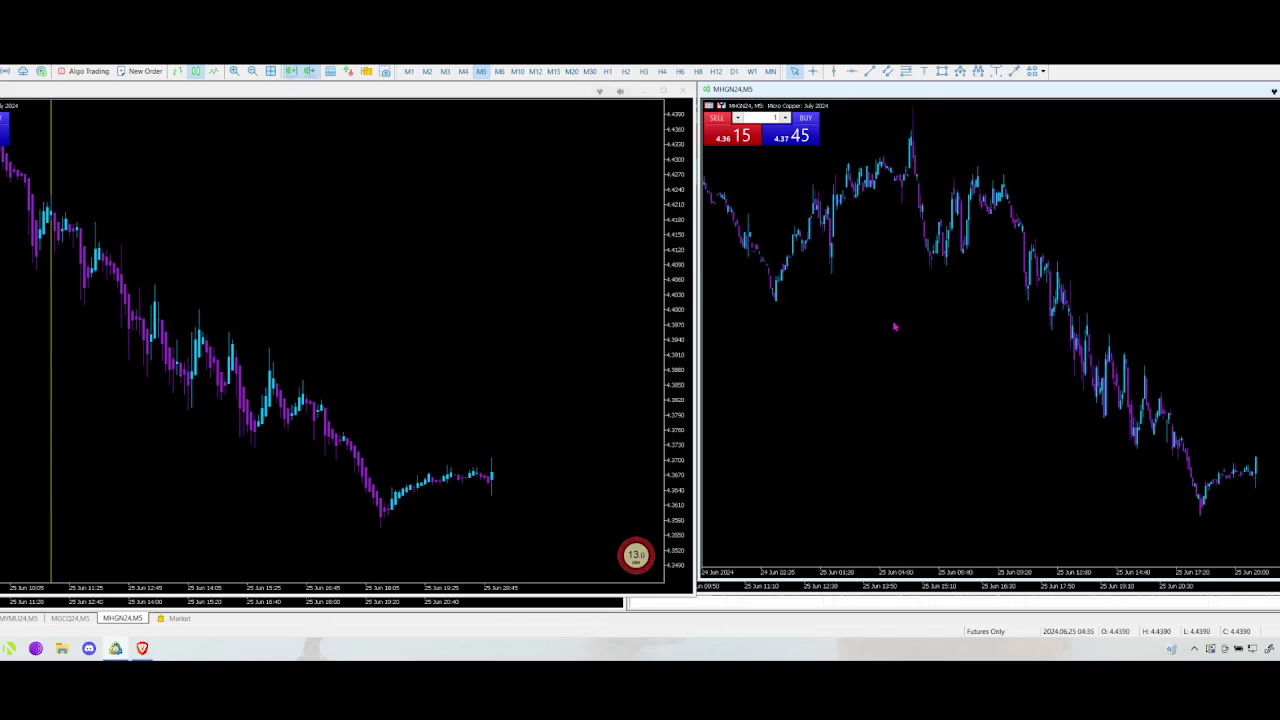
left_click(234, 72)
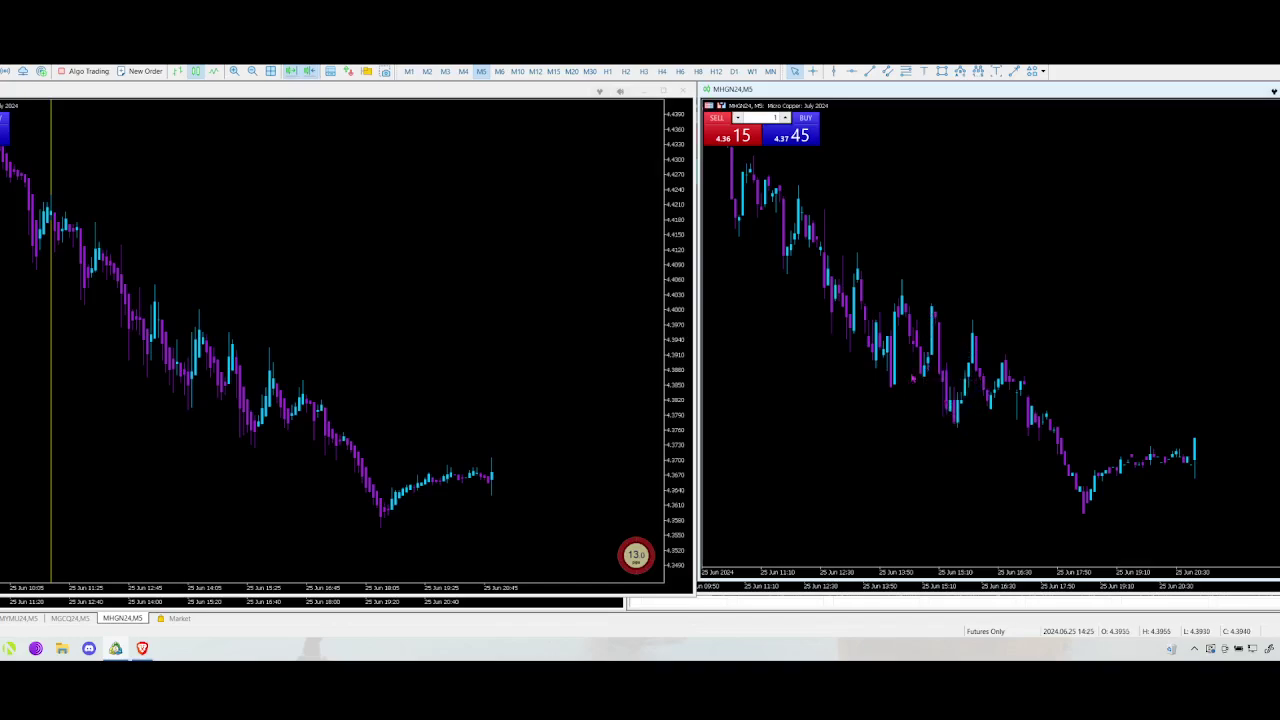
Step: Apply the template "1 HA SMOOTH ONLY" to the MHGN24,M5 chart showing plain candlesticks
right_click(886, 213)
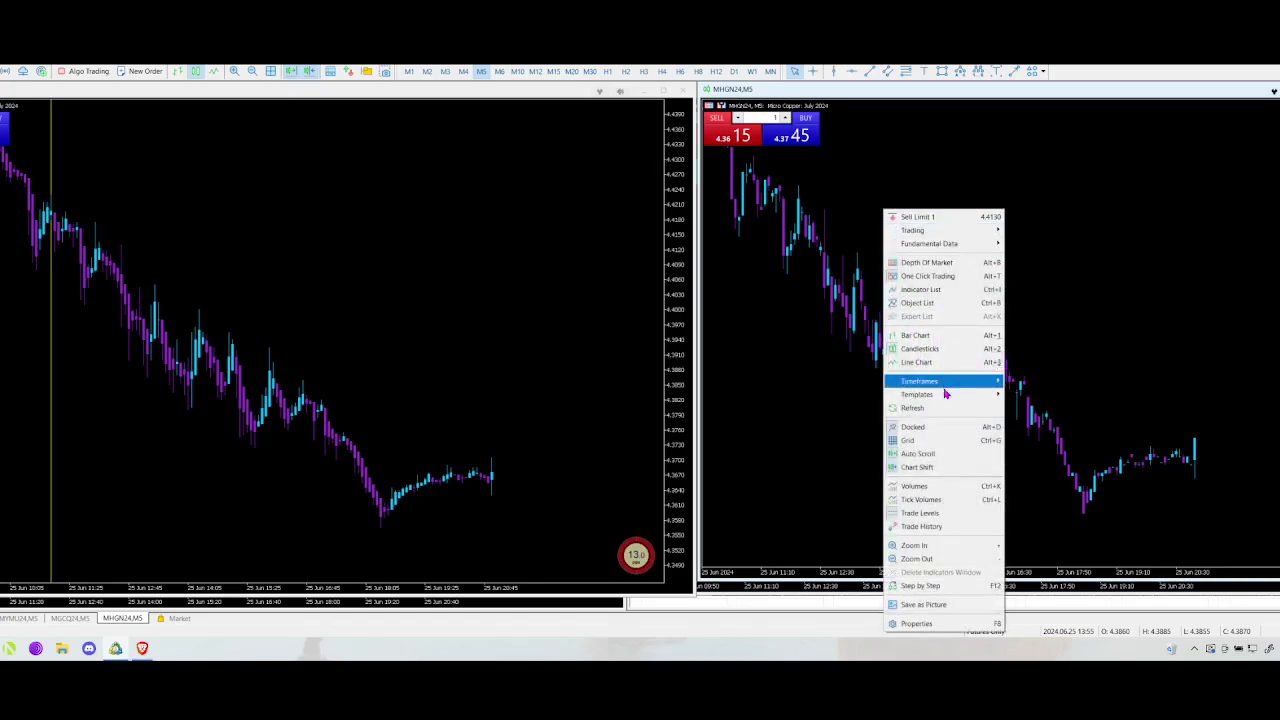
mouse_move(941, 405)
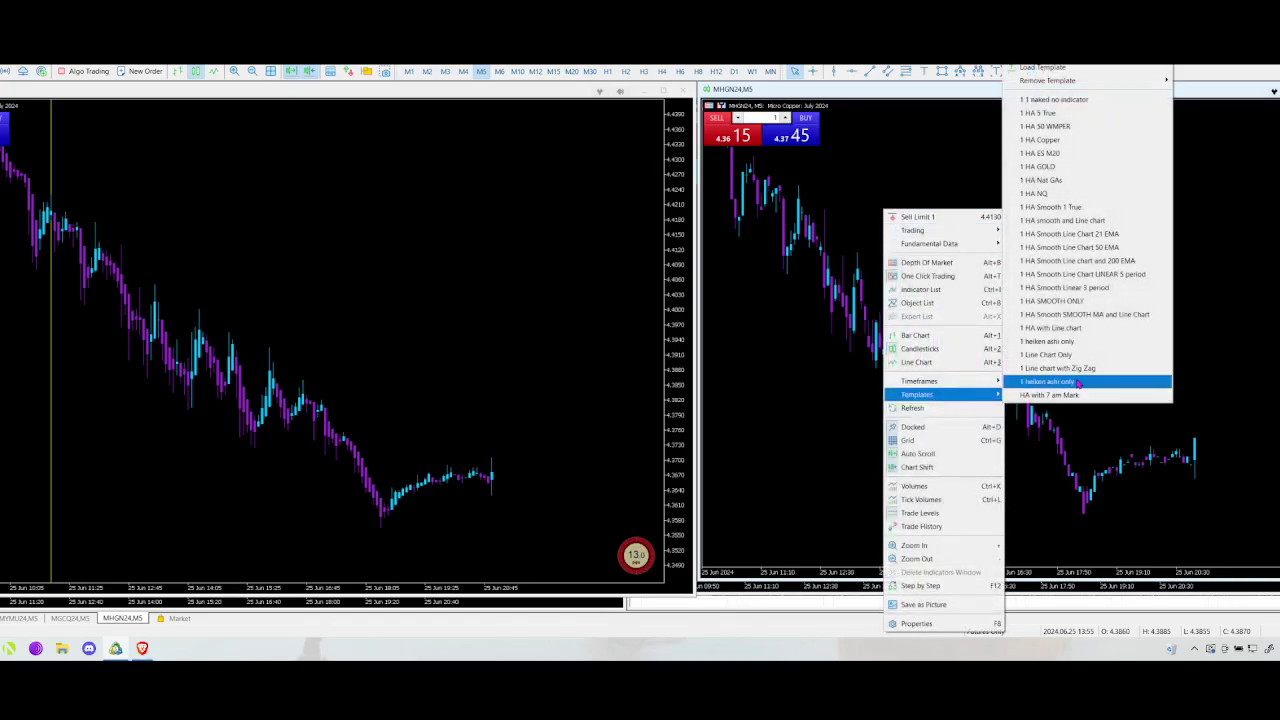
left_click(1066, 304)
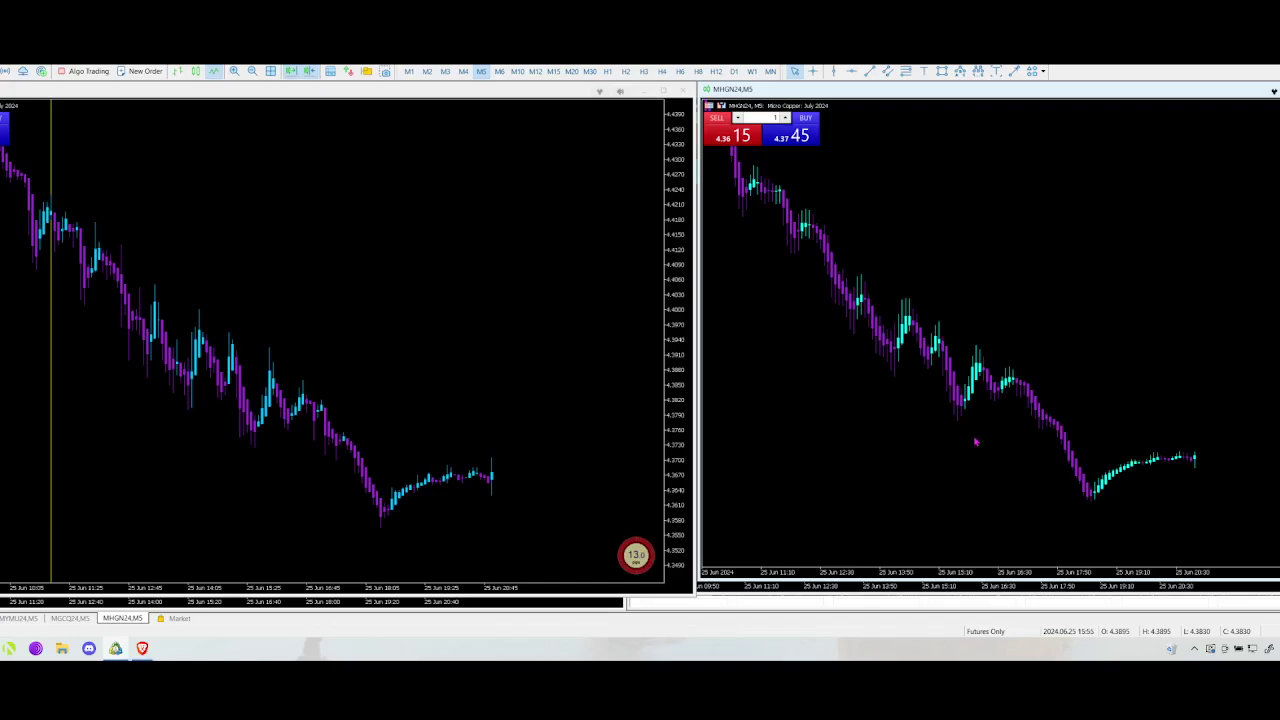